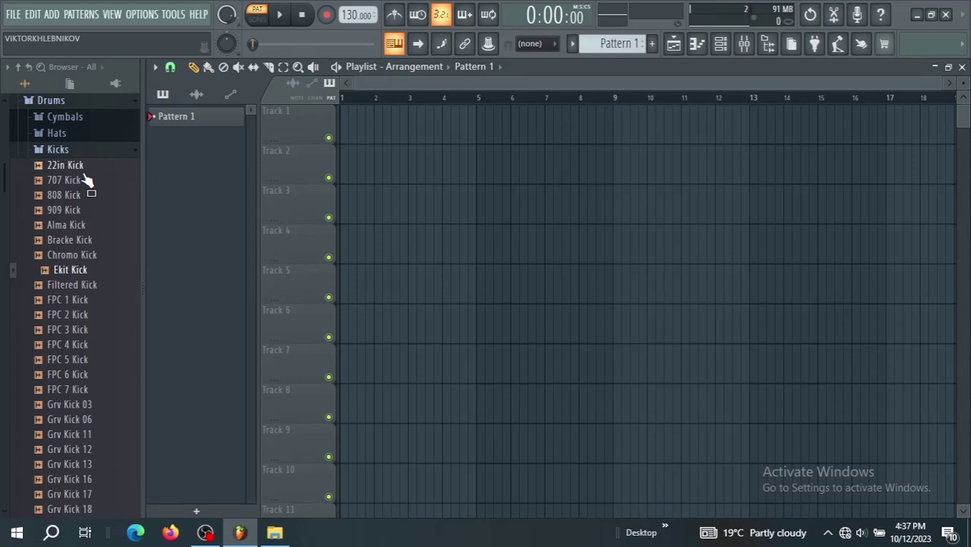
Audition the 808 and 707 kicks, then add 707 Kick as a new channel in the Channel rack.
click(68, 195)
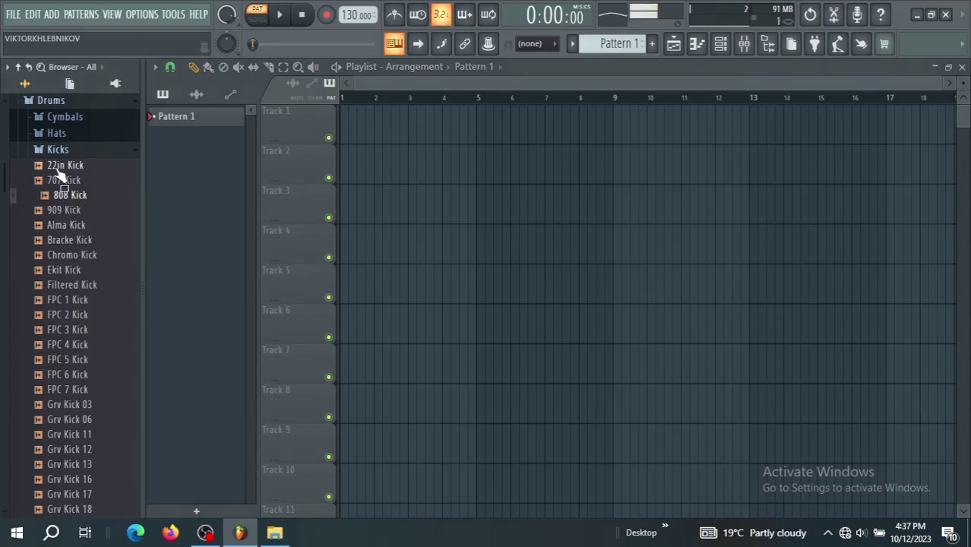
click(60, 182)
key(F6)
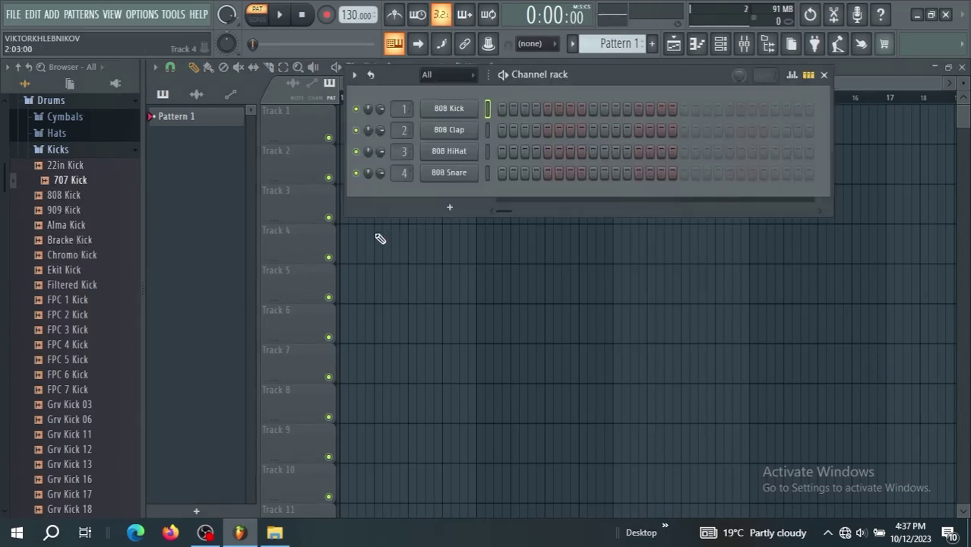
drag(92, 184, 448, 193)
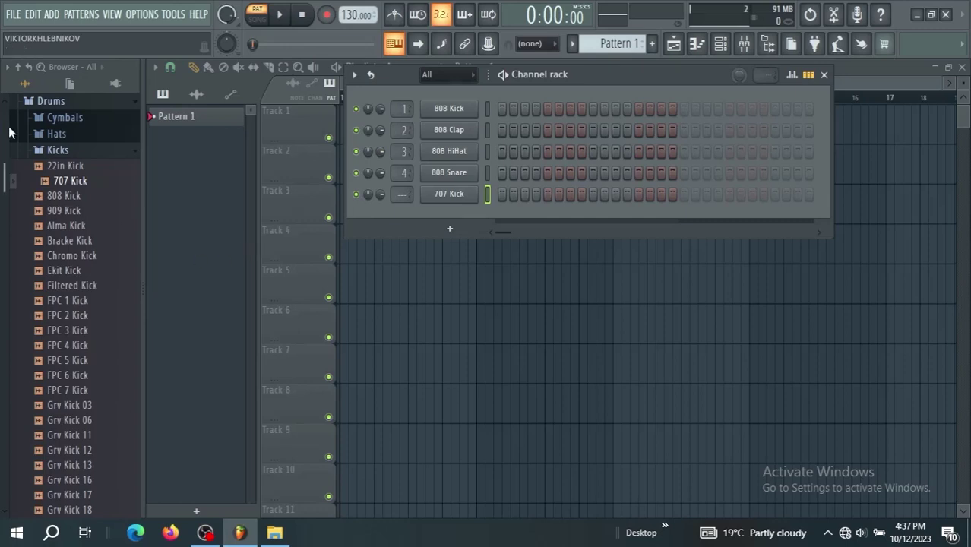
Audition more samples in the Kicks folder and add Grv Kick 18 as a new channel below 707 Kick.
drag(65, 195, 63, 199)
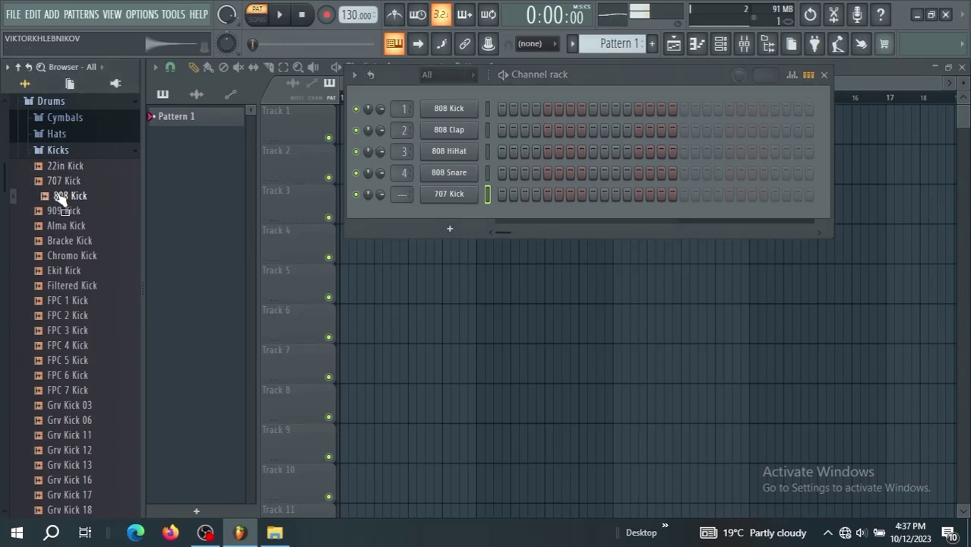
click(122, 467)
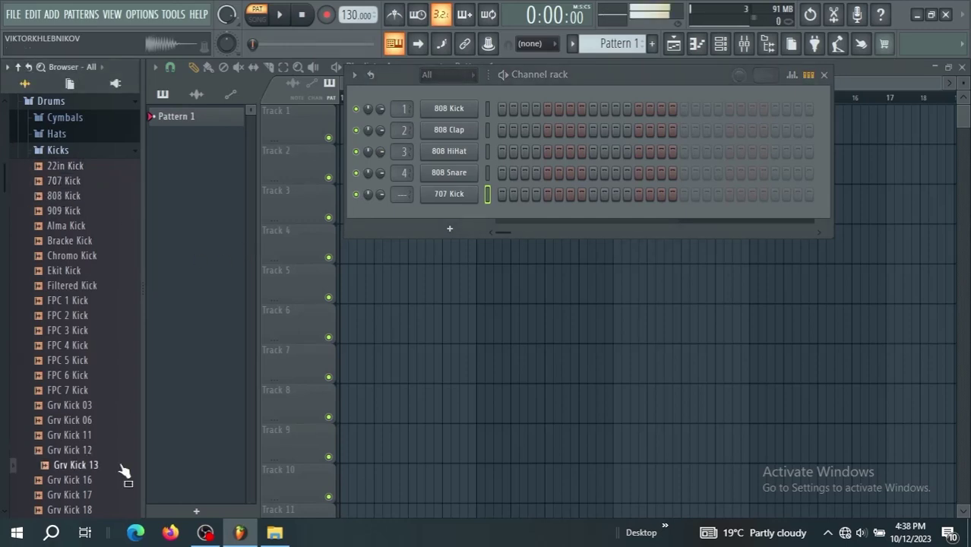
key(Down)
key(Down)
key(Down)
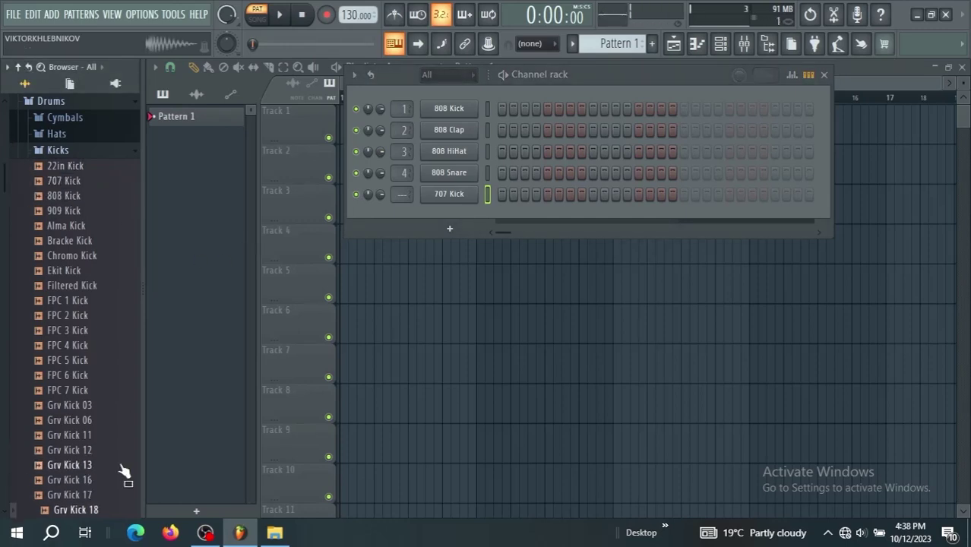
drag(90, 510, 443, 208)
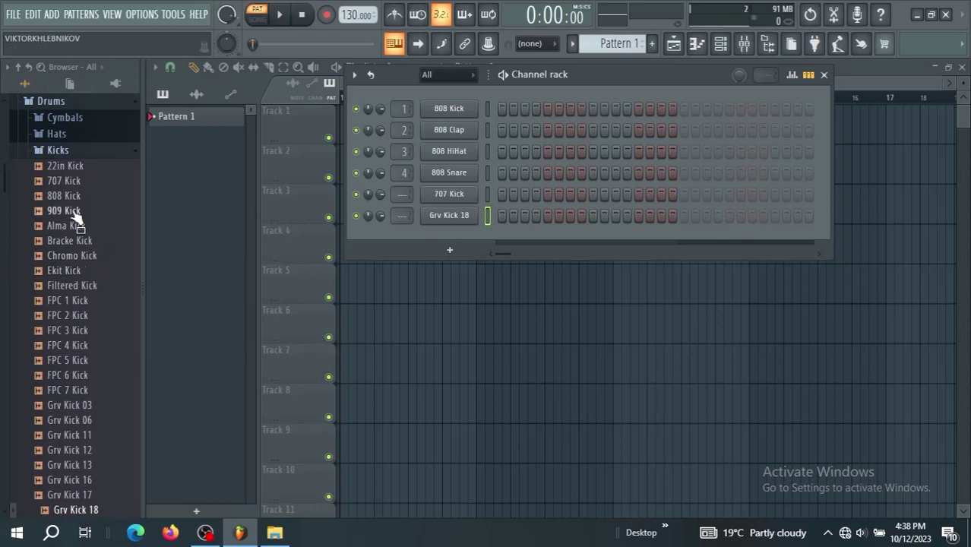
Find VT_BD in the Legacy pack's Vintage drums and add it as a new channel in the Channel rack.
click(58, 150)
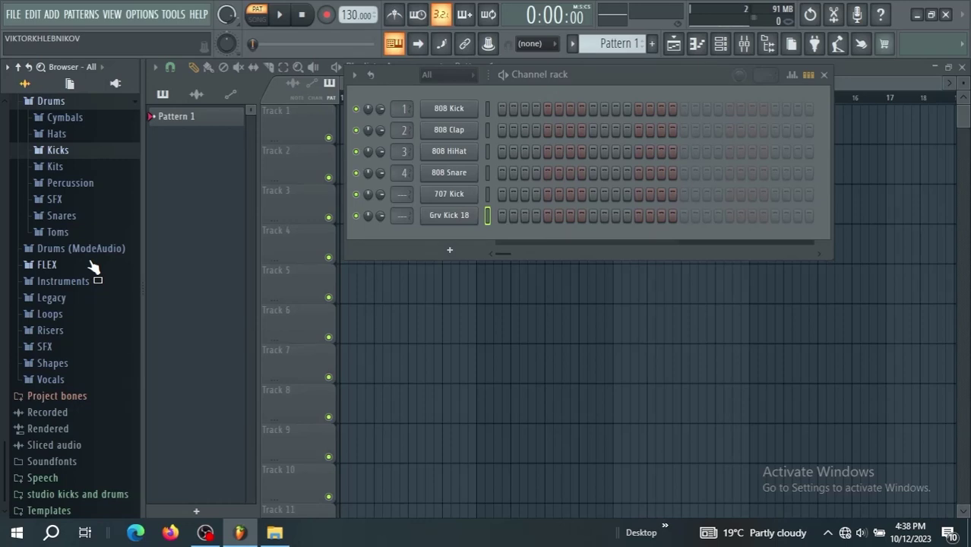
click(69, 303)
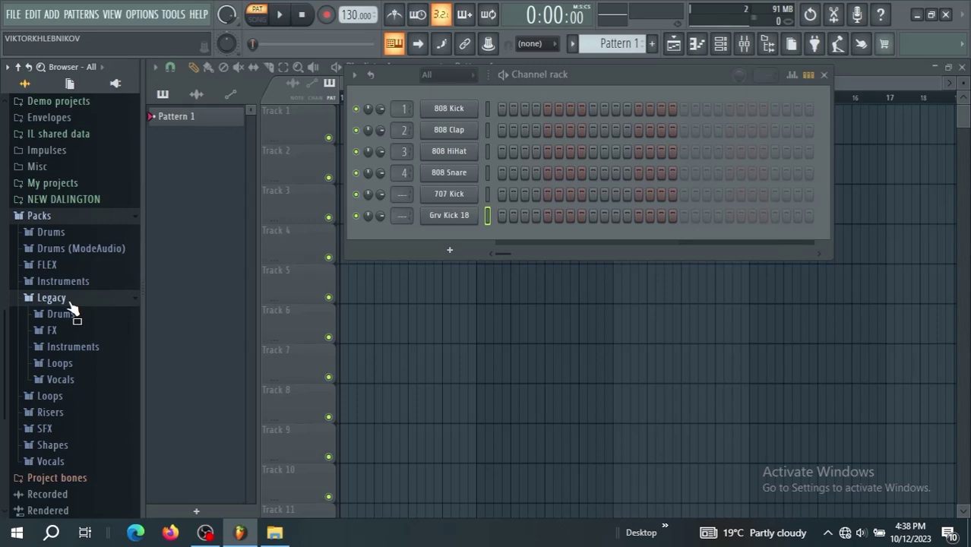
click(69, 313)
click(67, 251)
drag(67, 251, 439, 206)
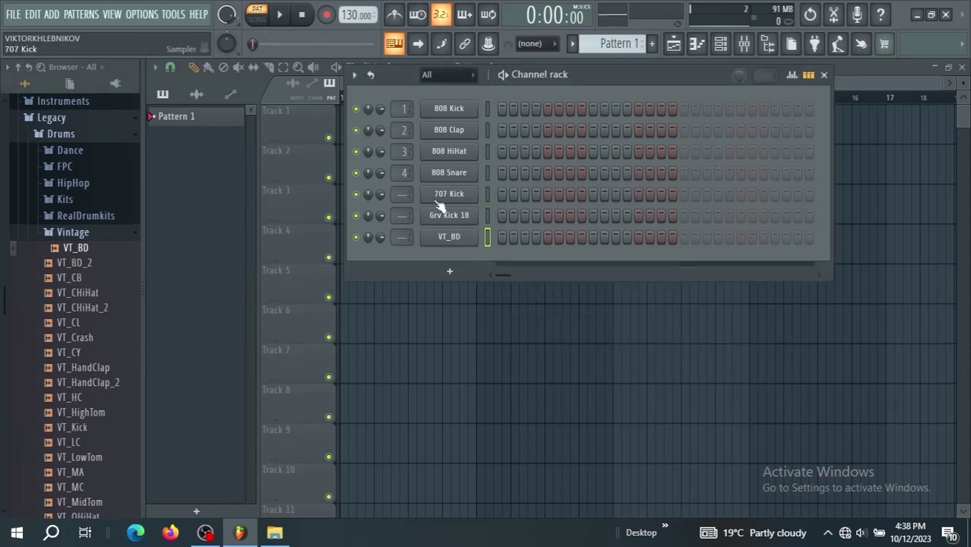
Audition the kicks in the Legacy RealDrumkits folder and add RD_Kick_2 as a new channel.
click(86, 215)
click(76, 455)
click(84, 470)
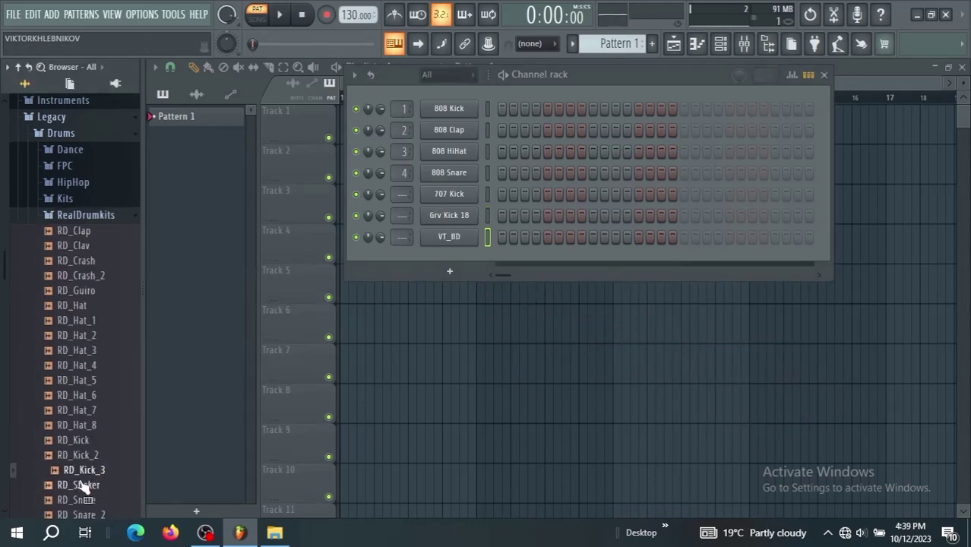
click(79, 455)
drag(79, 455, 417, 247)
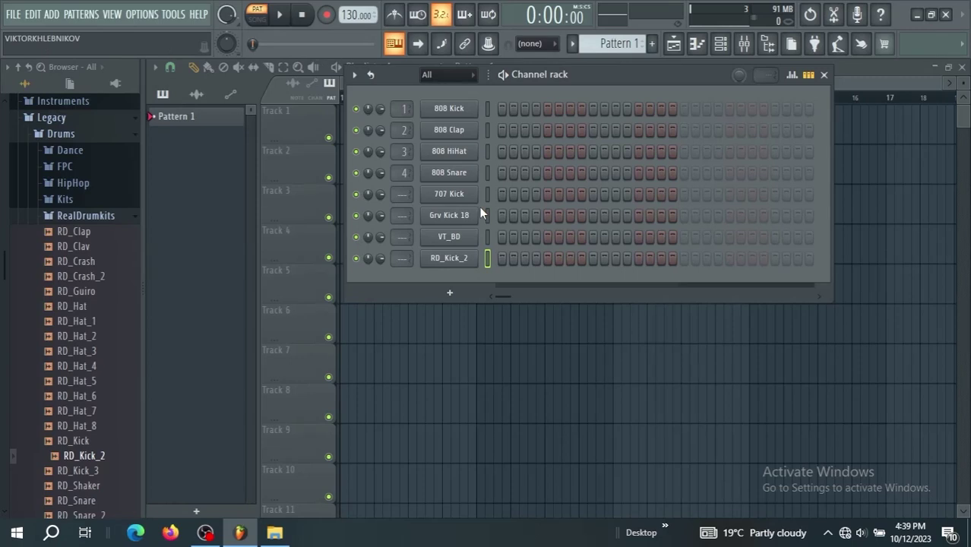
Audition the 707 Kick sample and examine its waveform in the channel's Sampler settings.
click(459, 194)
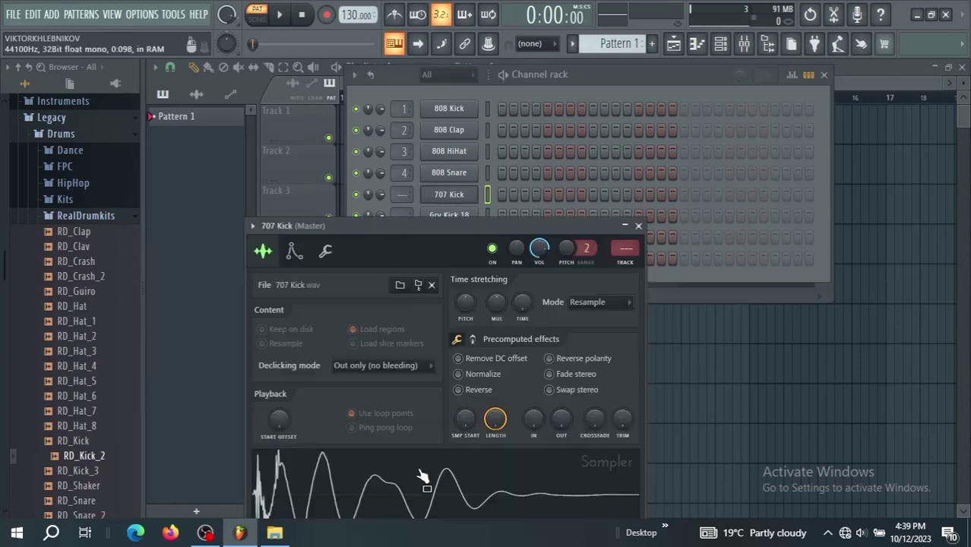
click(419, 471)
click(400, 469)
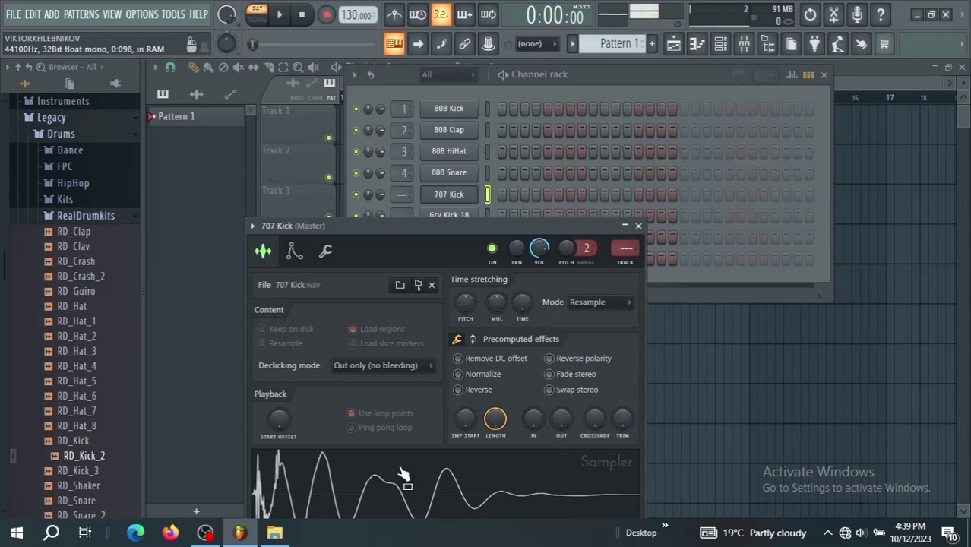
click(638, 225)
Audition the Grv Kick 18 sample repeatedly and examine its waveform in the channel's Sampler settings.
click(471, 218)
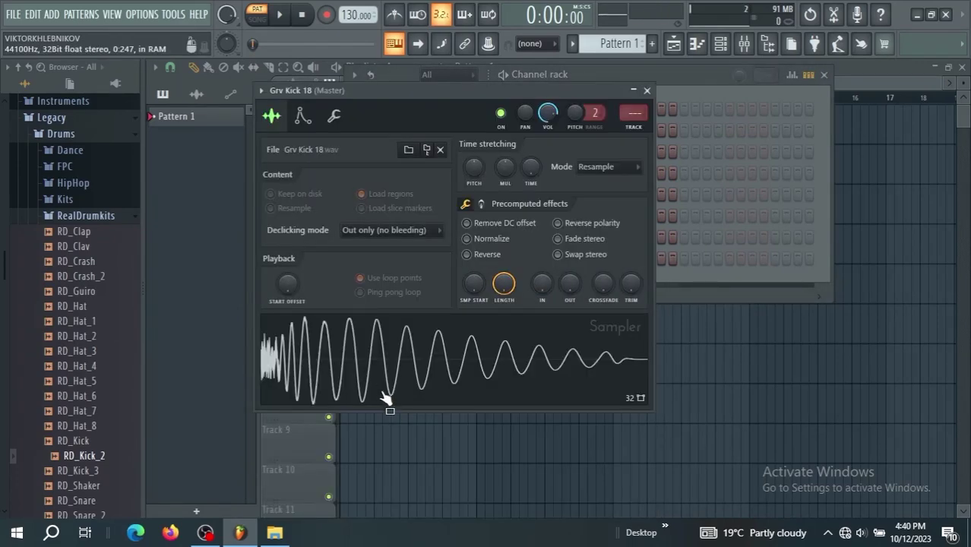
click(392, 384)
click(392, 385)
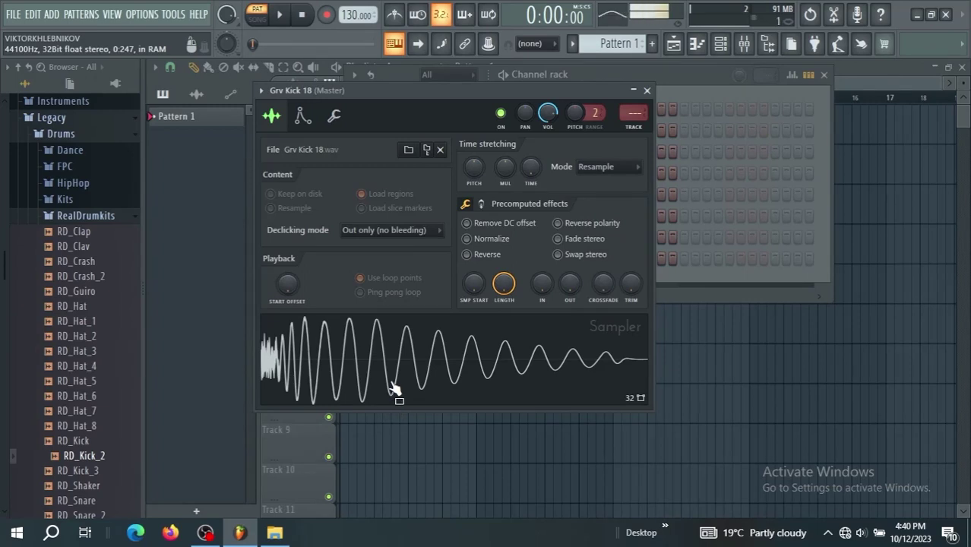
click(414, 370)
click(416, 370)
click(414, 367)
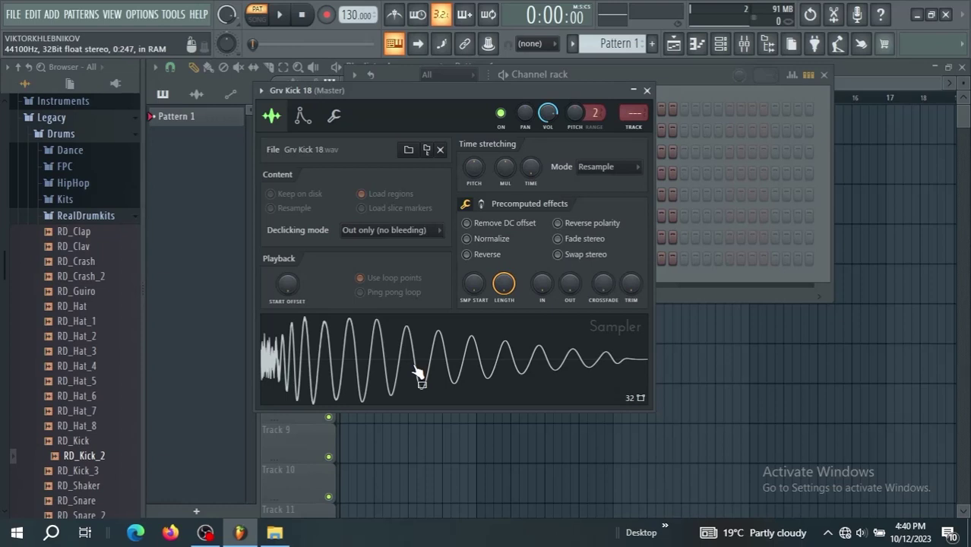
click(408, 354)
click(408, 354)
click(407, 351)
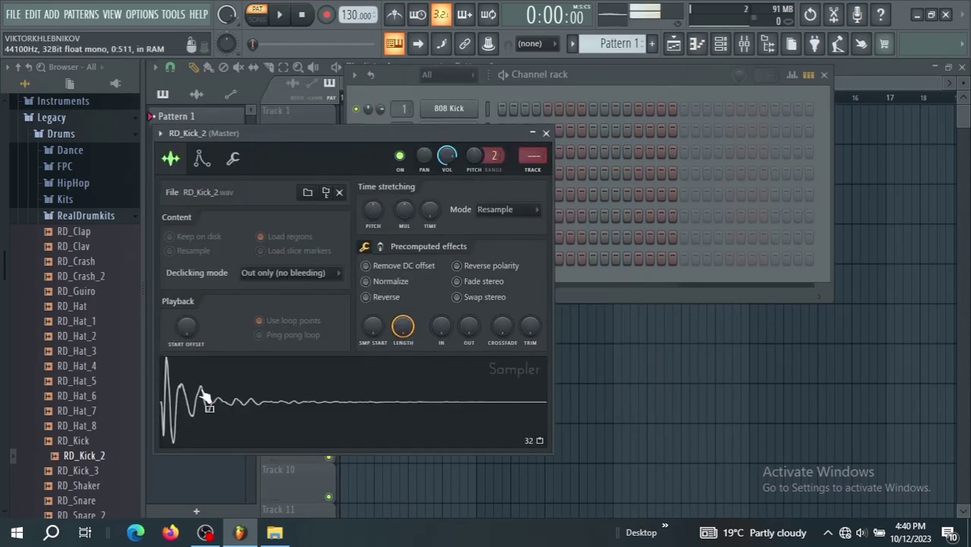
Audition the RD_Kick_2 sample and examine the shape and tail of its waveform.
click(202, 395)
click(202, 394)
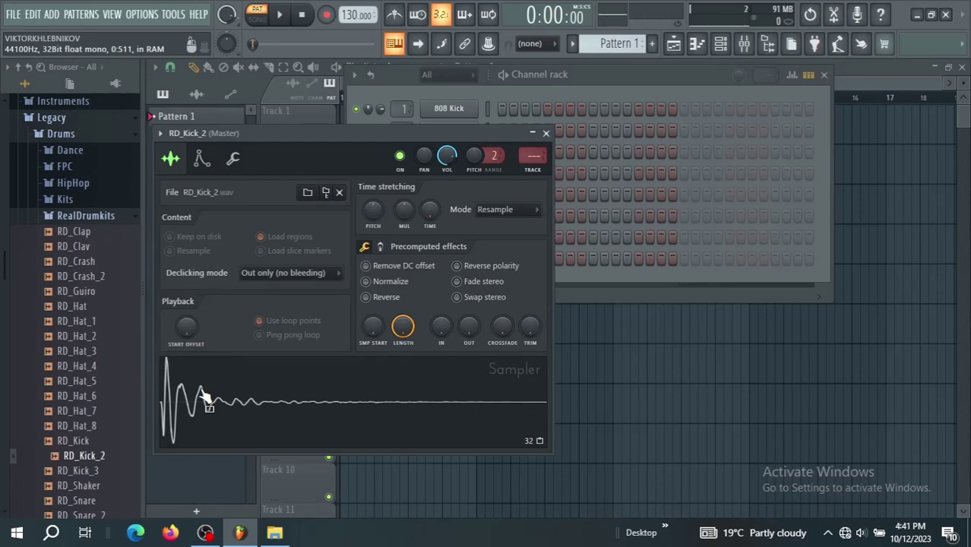
click(202, 394)
click(202, 394)
click(203, 395)
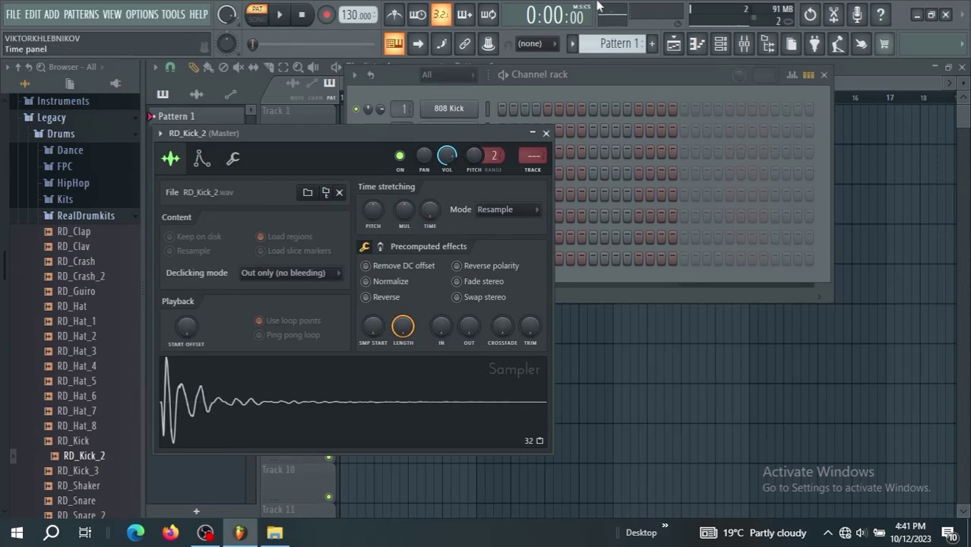
click(545, 134)
Fill every 4 steps on the VT_BD channel and play the pattern briefly.
click(459, 237)
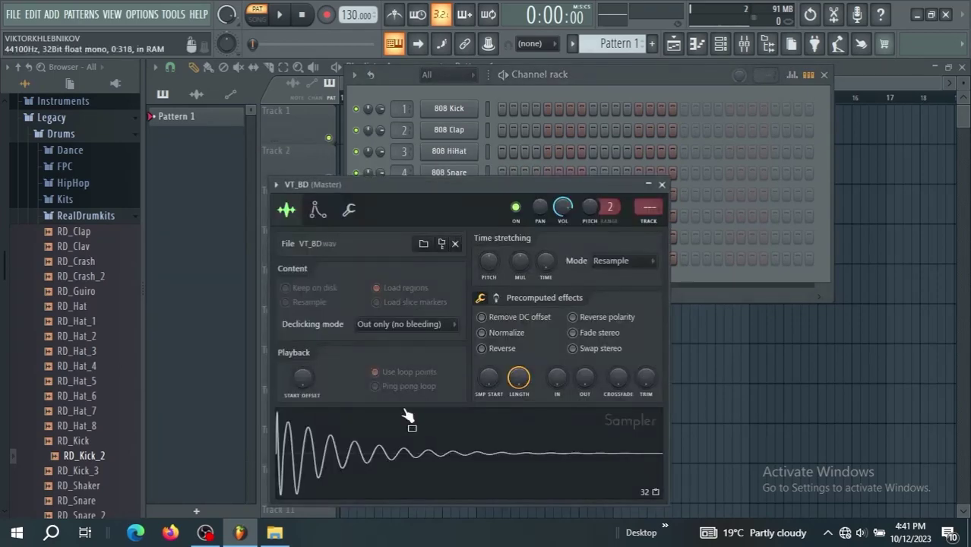
right_click(623, 237)
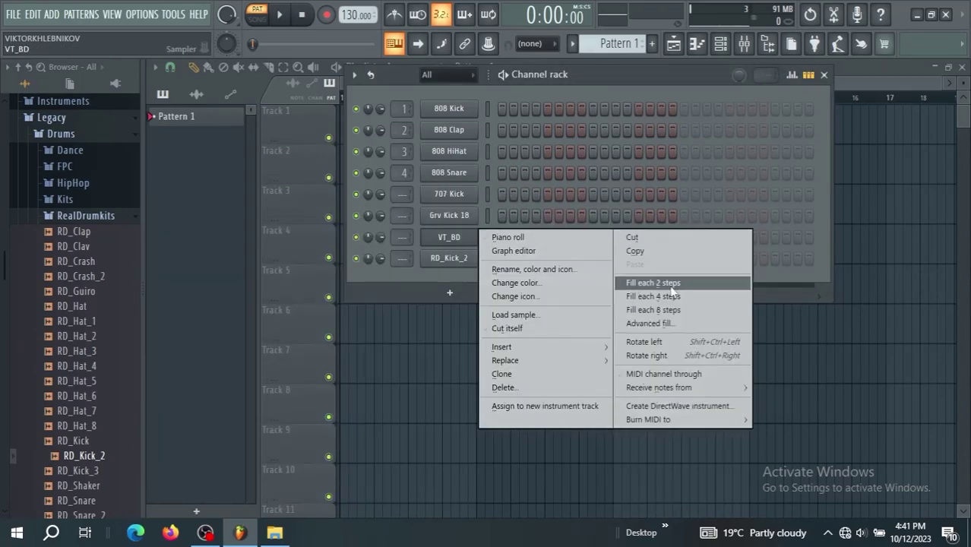
click(638, 297)
key(space)
key(space)
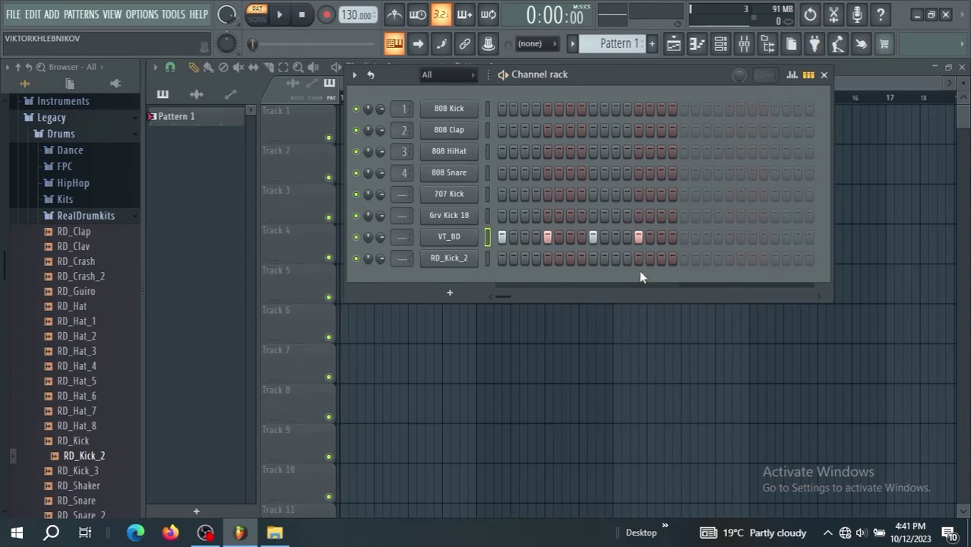
Normalize the VT_BD sample, raise its fade-out amount, and play the pattern to check the sound.
click(449, 236)
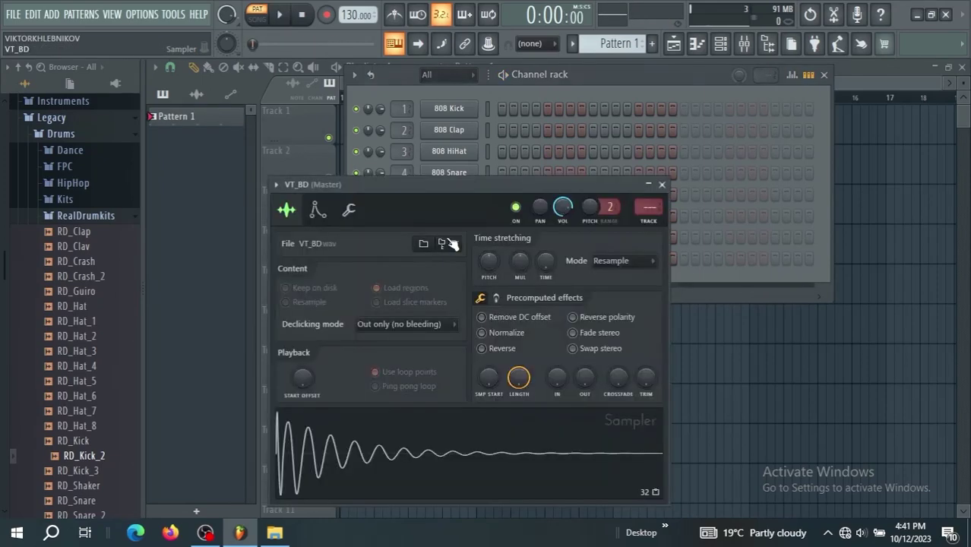
click(482, 335)
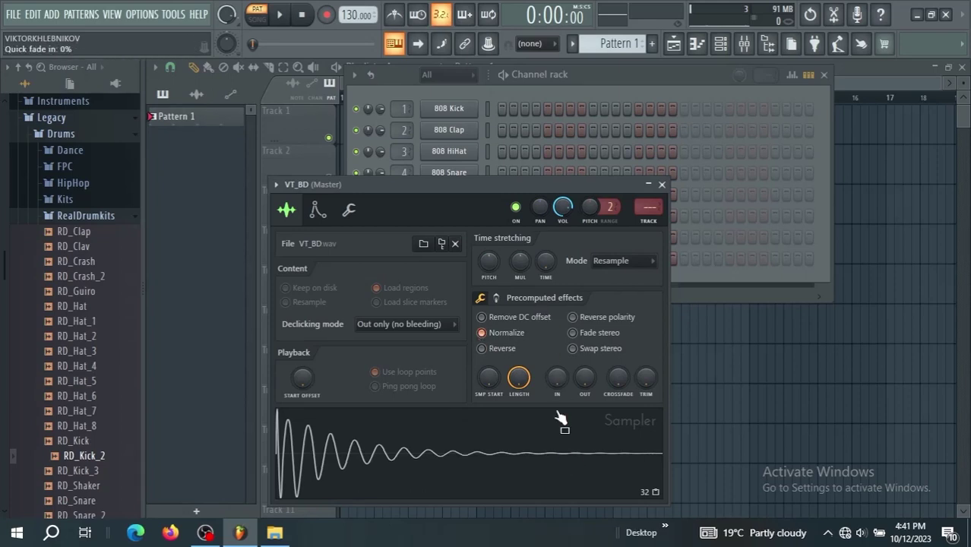
drag(586, 377, 586, 355)
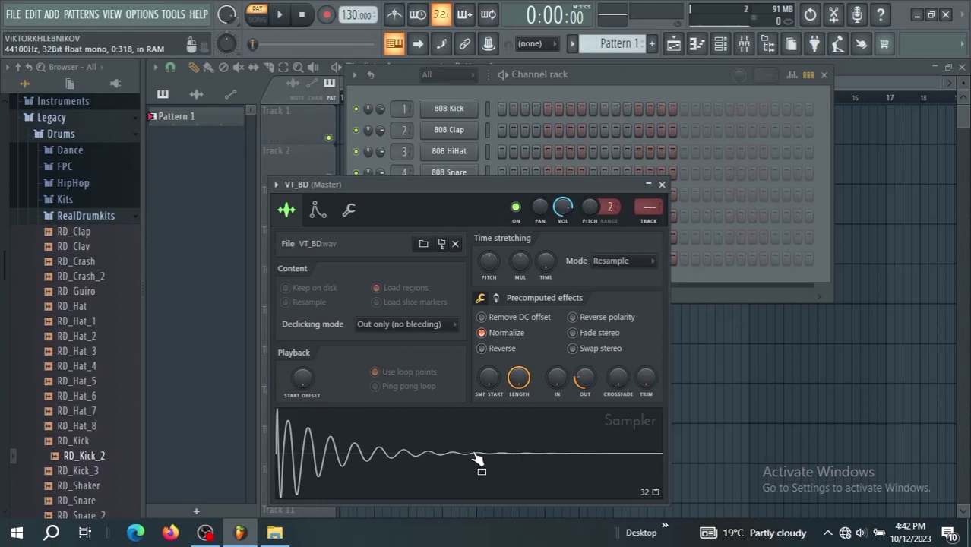
key(space)
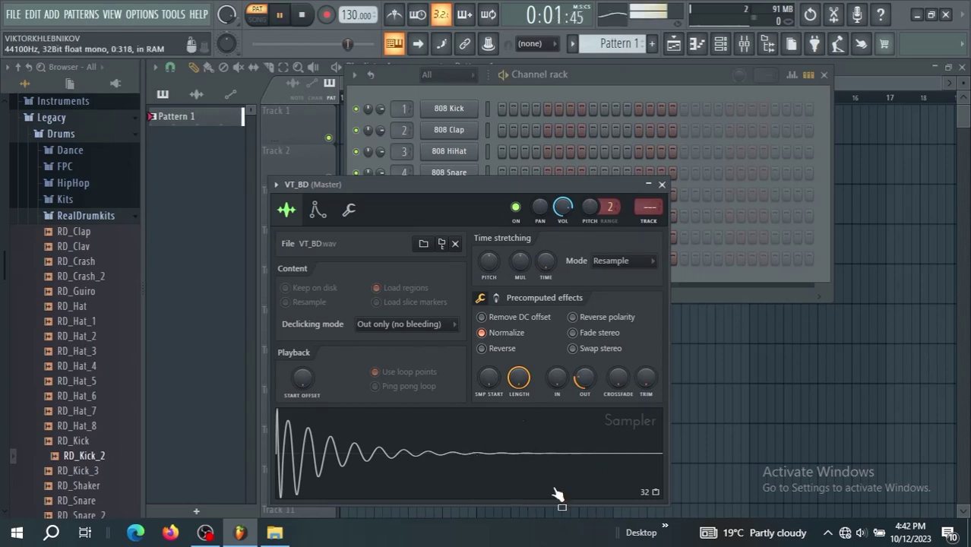
key(space)
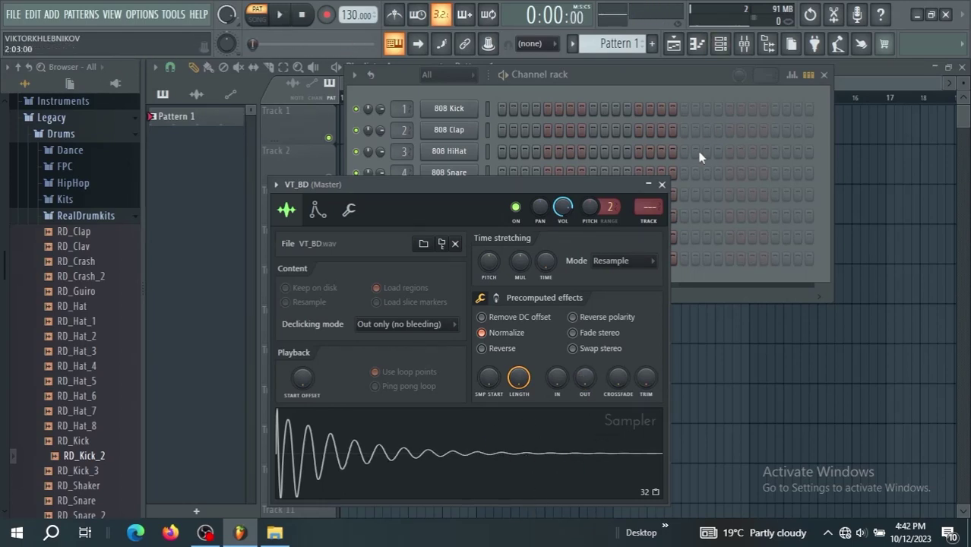
click(662, 184)
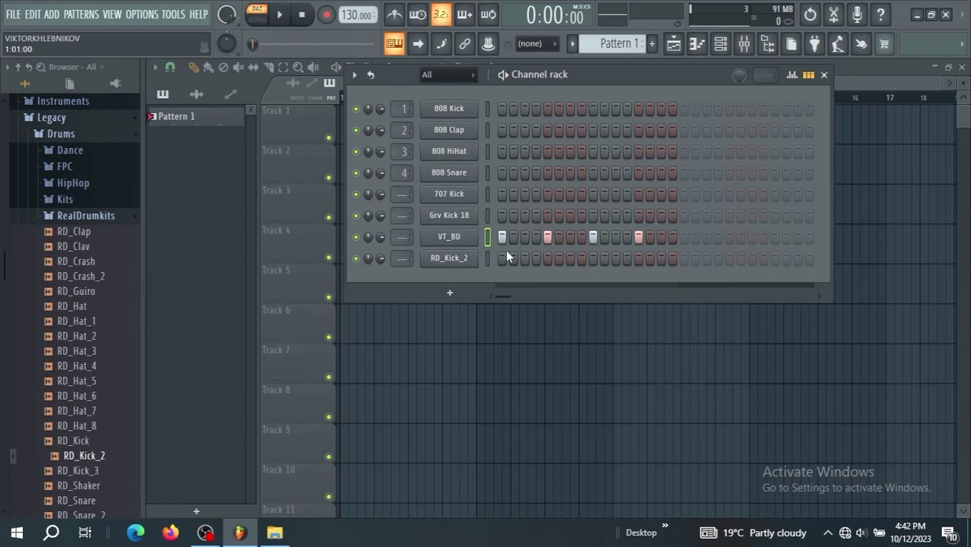
Route the VT_BD channel to a free mixer track.
click(433, 240)
click(276, 184)
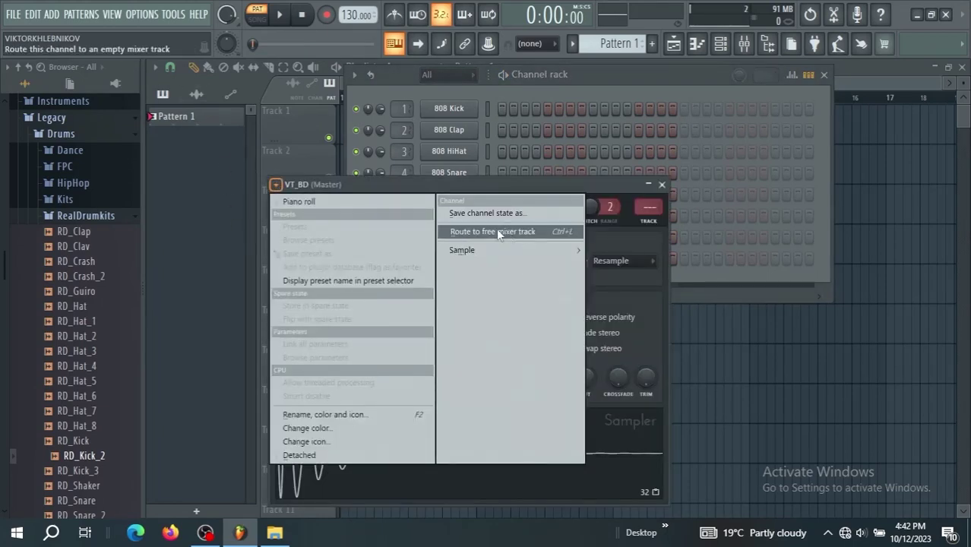
click(650, 224)
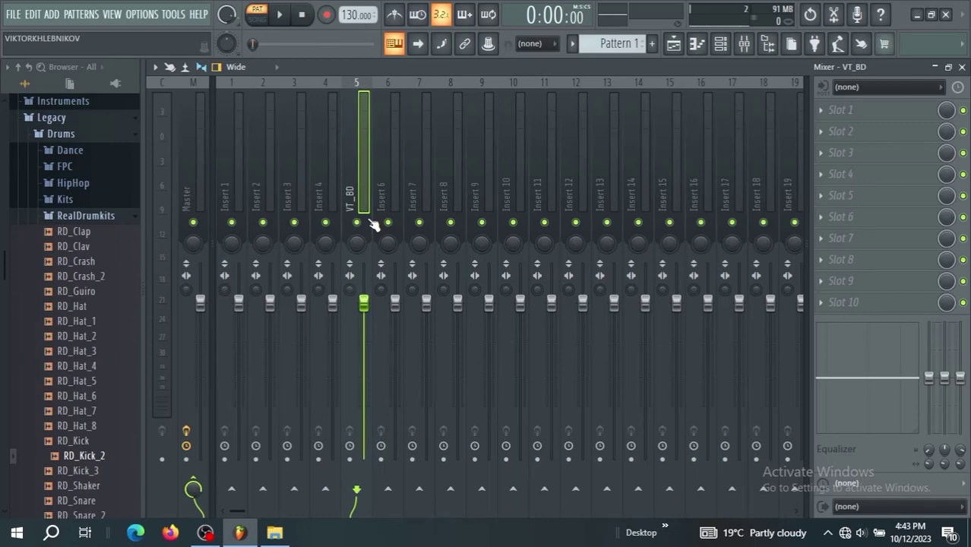
Load Fruity parametric EQ 2 into slot 1 of the VT_BD mixer track and play the pattern to view its spectrum.
click(839, 110)
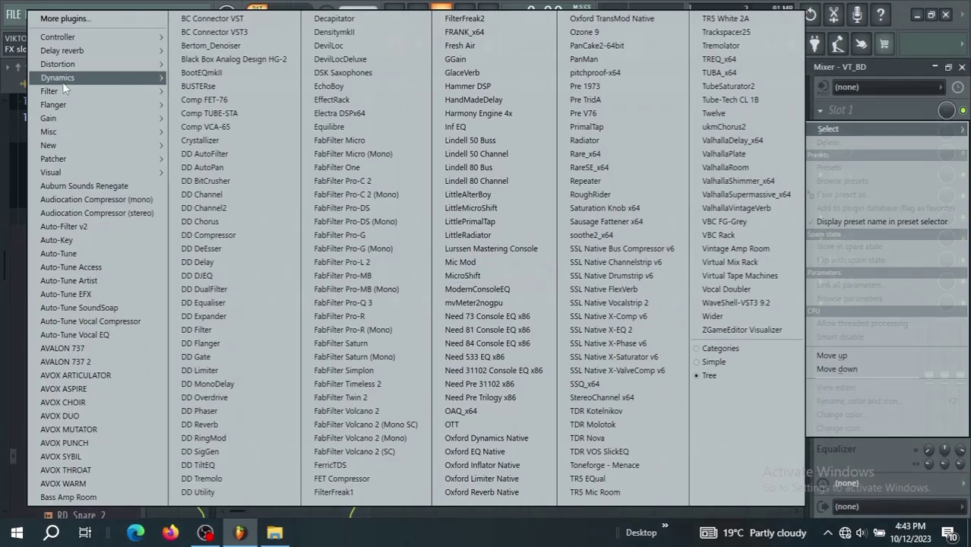
mouse_move(64, 82)
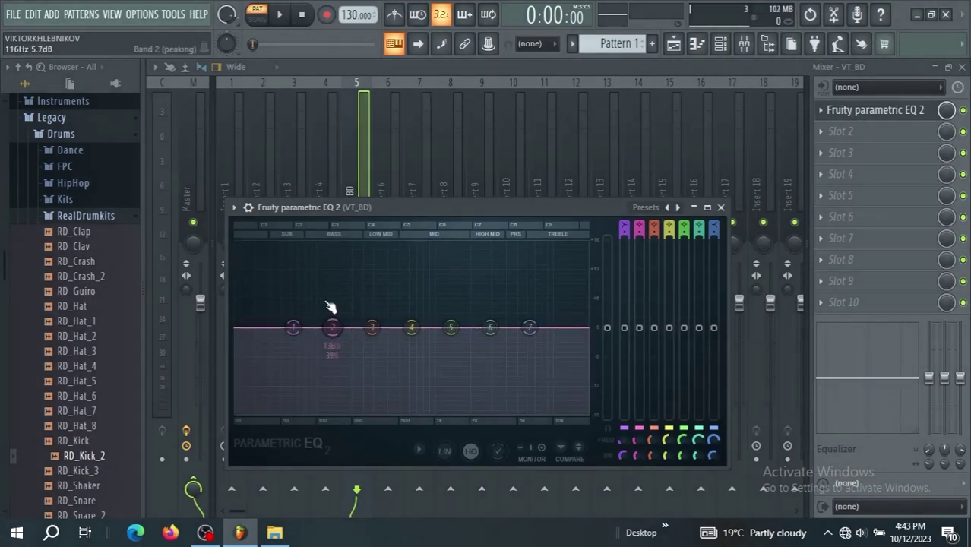
key(space)
key(space)
key(space)
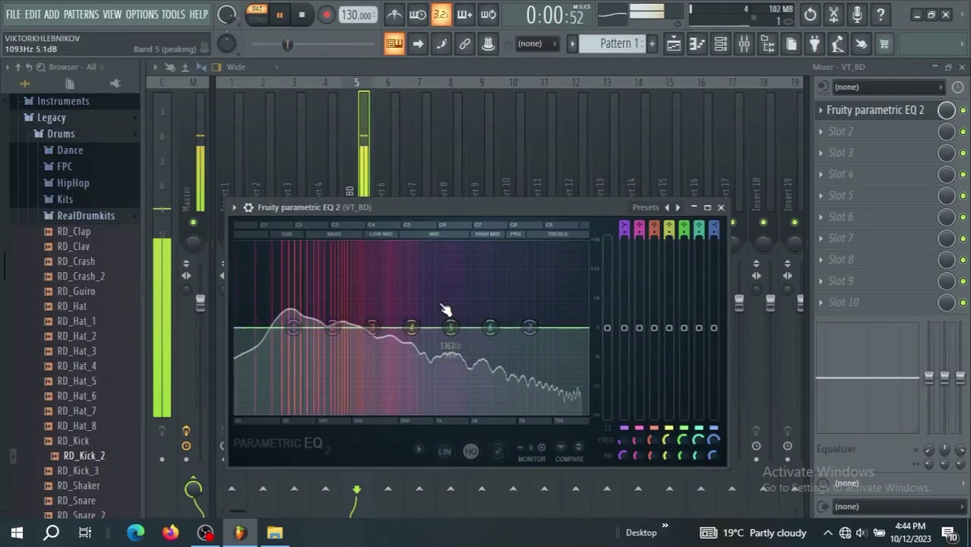
key(space)
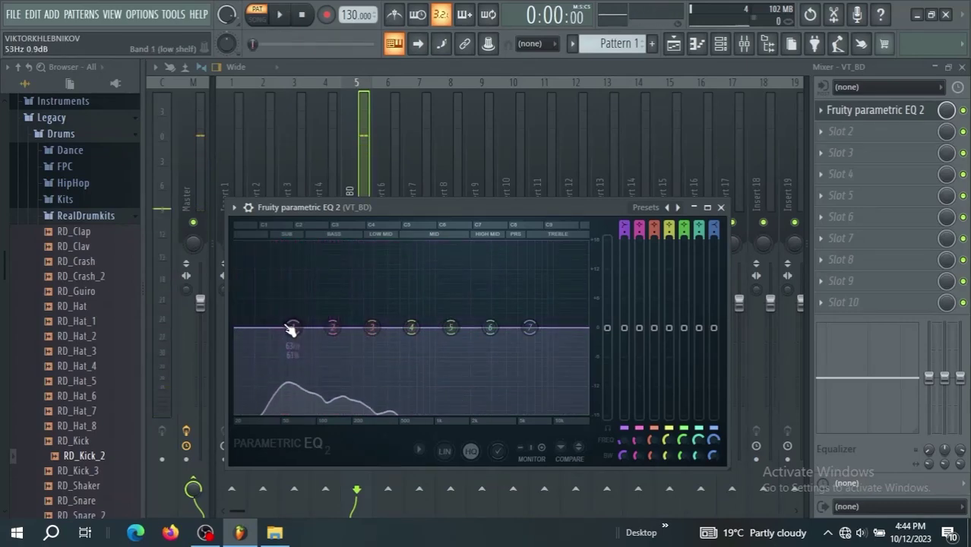
Turn band 1 of the VT_BD EQ into a steep high-pass filter at about 25 Hz and play the pattern to check it.
drag(291, 329, 253, 334)
right_click(250, 333)
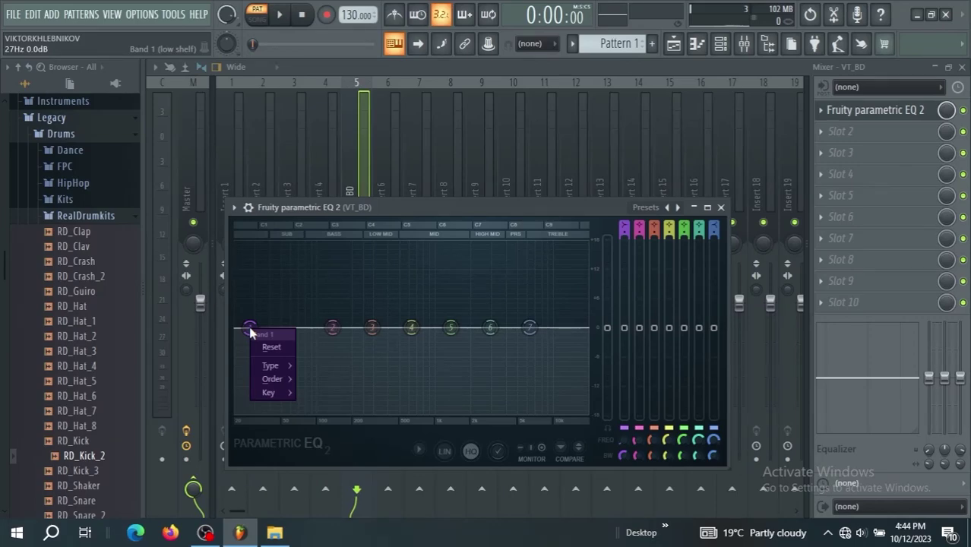
mouse_move(284, 367)
click(326, 404)
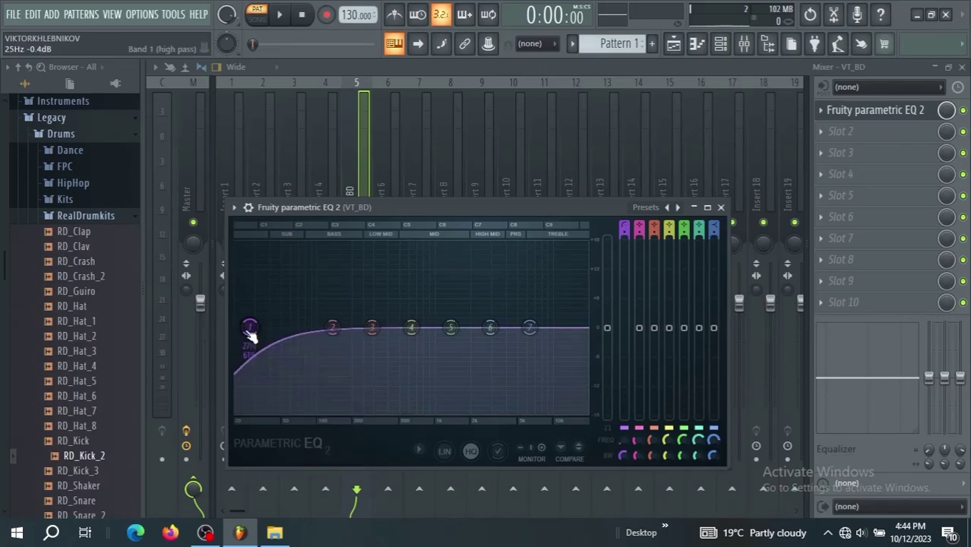
key(space)
mouse_move(249, 327)
mouse_down()
mouse_move(275, 327)
mouse_move(245, 326)
mouse_up()
key(space)
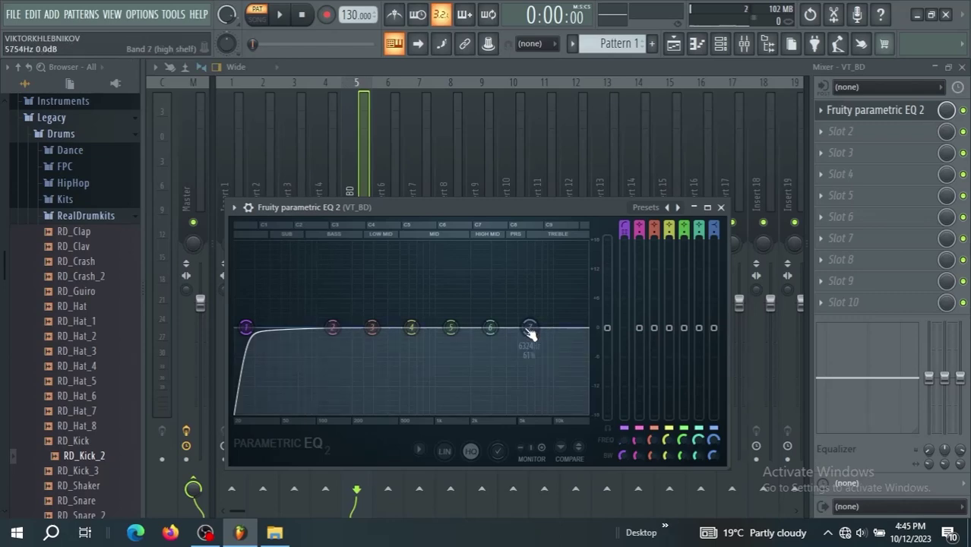
Cut the kick's highs by pulling high-shelf band 7 down to -18 dB just below 2 kHz while the pattern plays.
key(space)
drag(530, 333, 467, 412)
key(space)
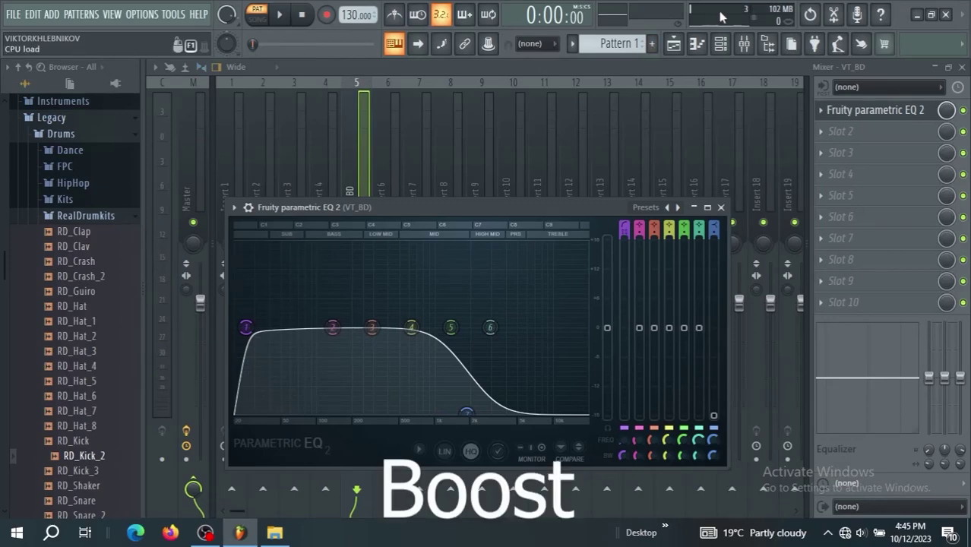
Play the pattern to locate the kick's low-end peak and boost EQ band 2 by 3 dB at 61 Hz.
key(space)
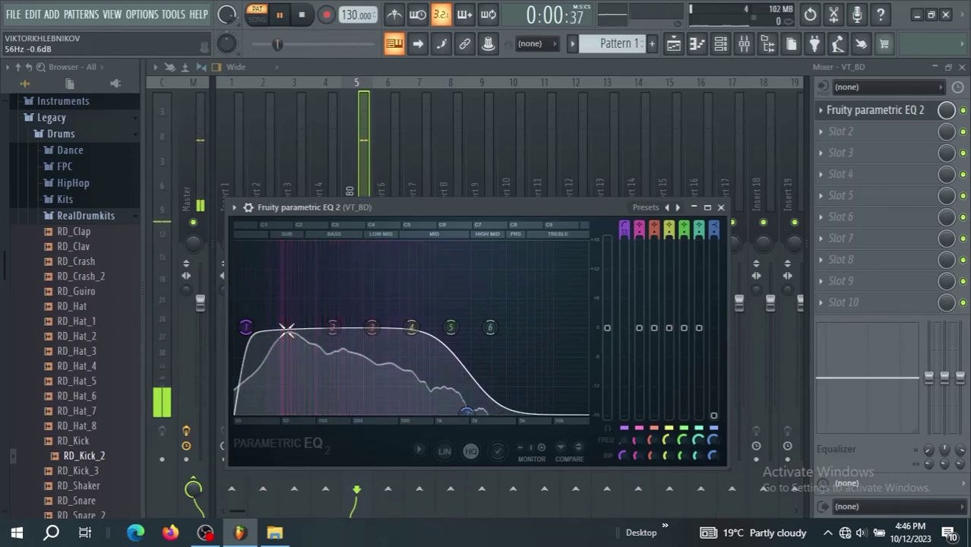
key(space)
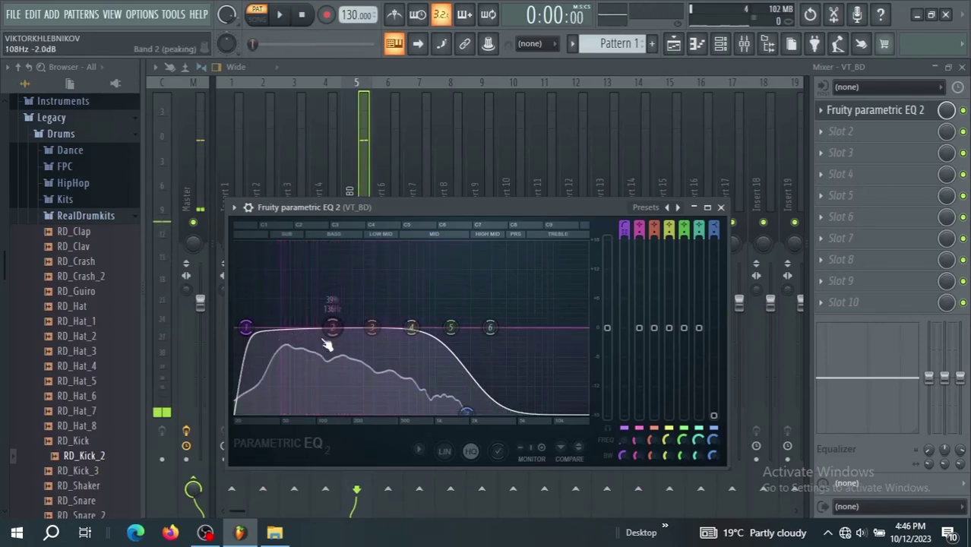
drag(333, 327, 289, 319)
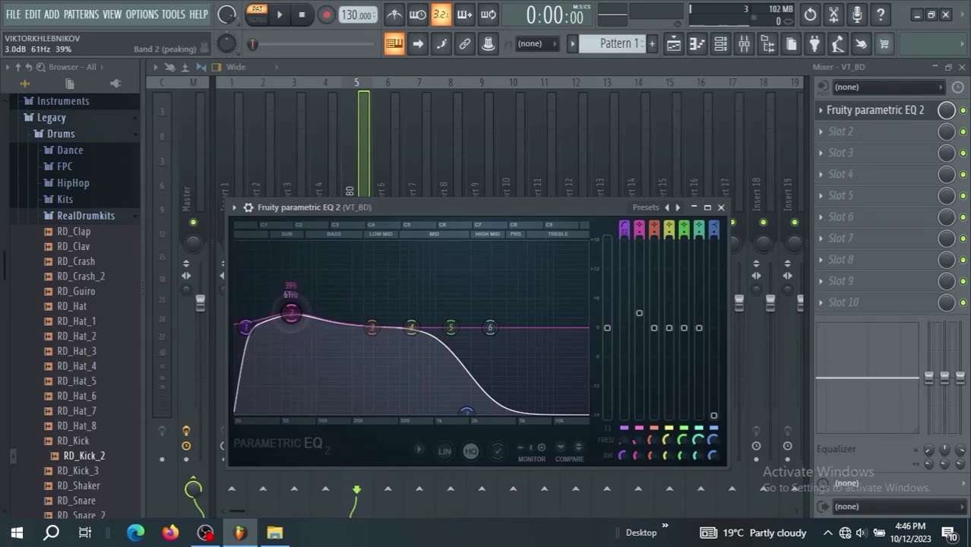
Raise the gain of EQ band 2 to about 5 dB and play the pattern to check the low-end boost.
key(space)
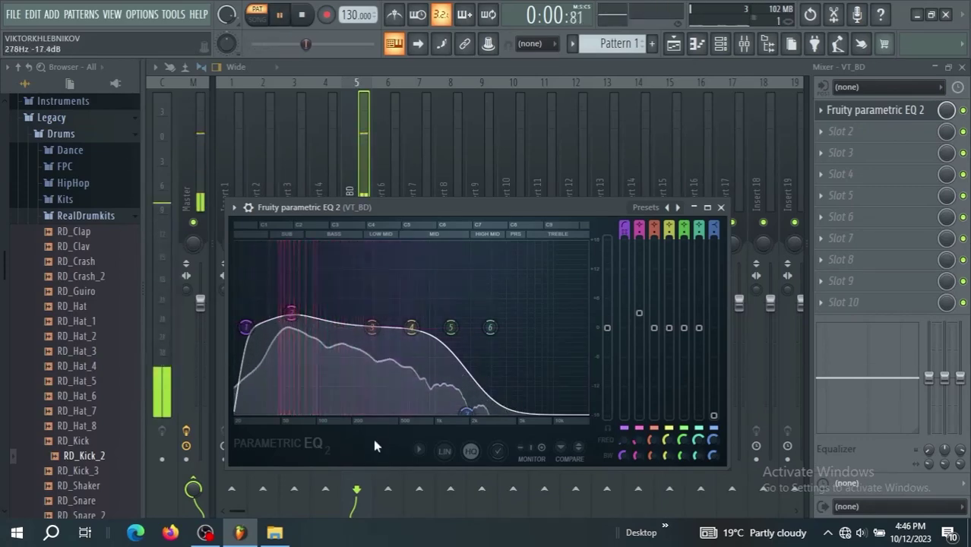
drag(644, 324, 643, 301)
key(space)
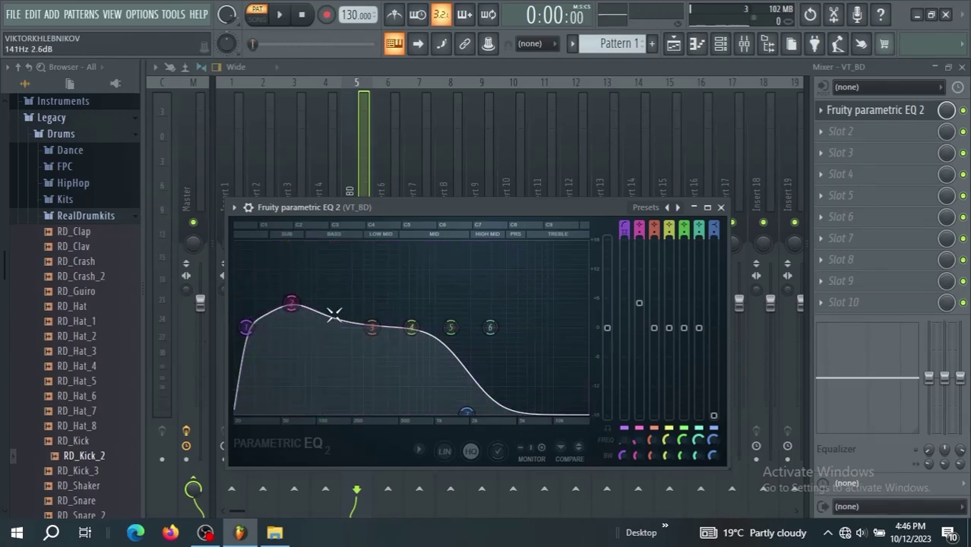
key(space)
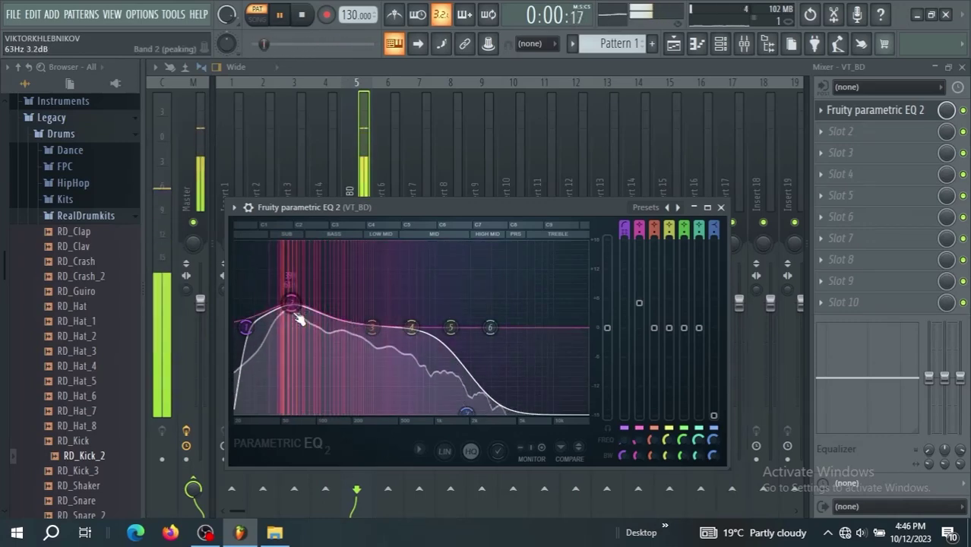
key(space)
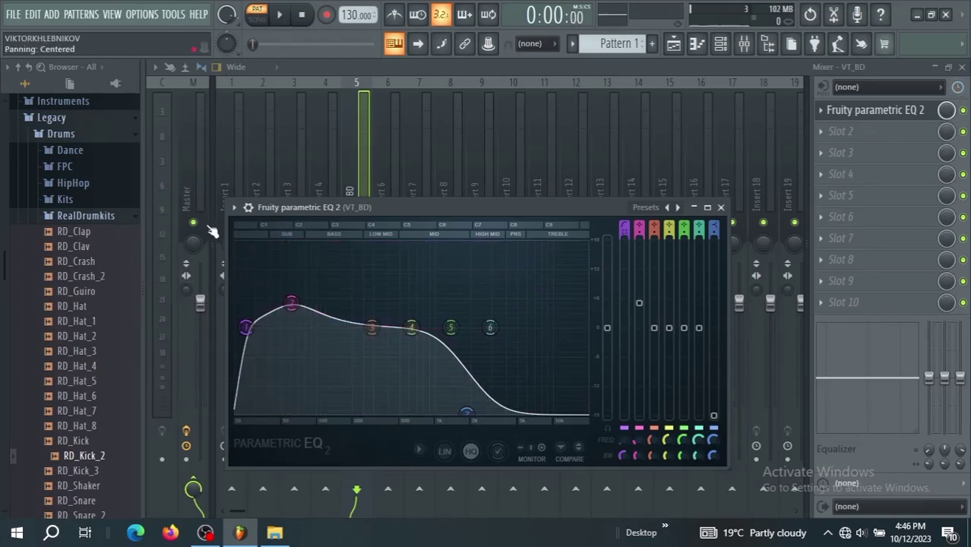
Compare the kick with Fruity parametric EQ 2 bypassed and enabled by playing the pattern in both states.
click(249, 207)
click(682, 231)
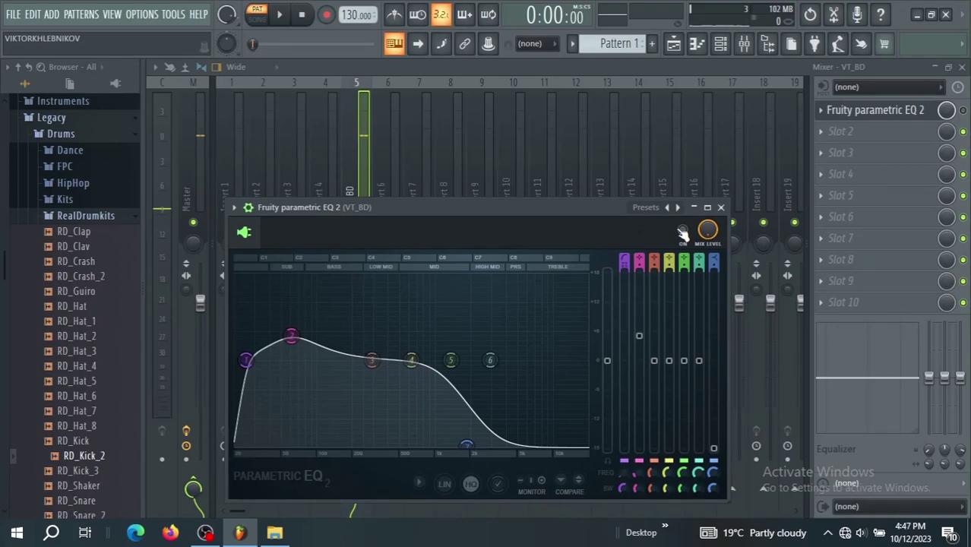
key(space)
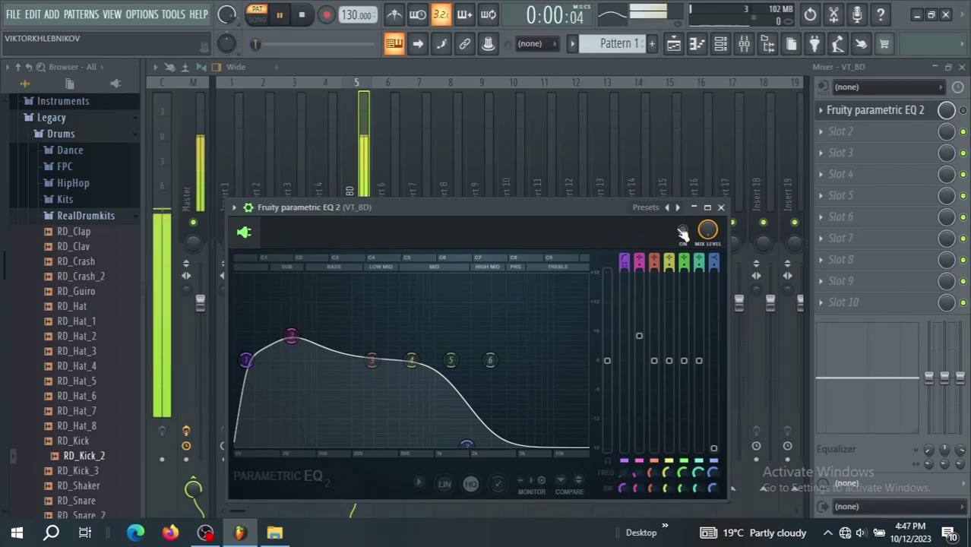
click(682, 231)
key(space)
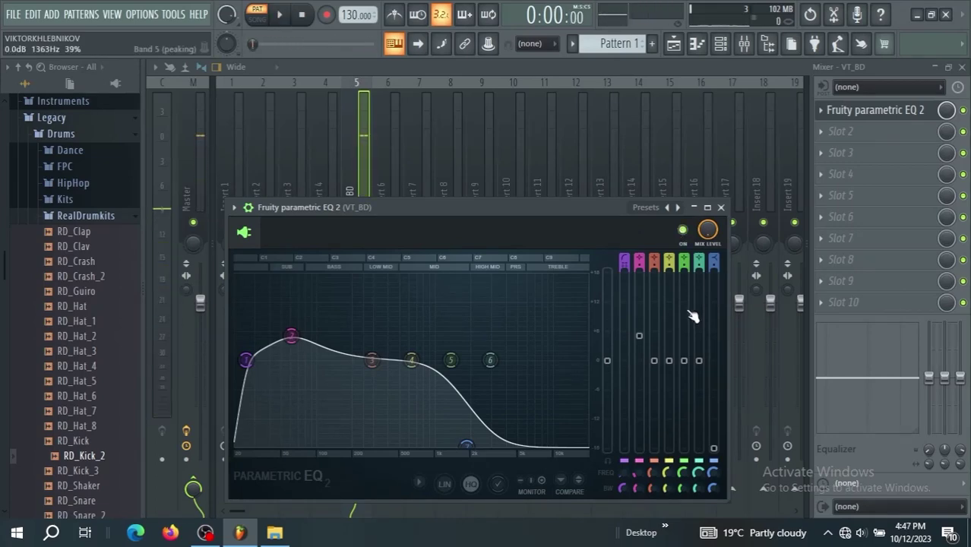
key(space)
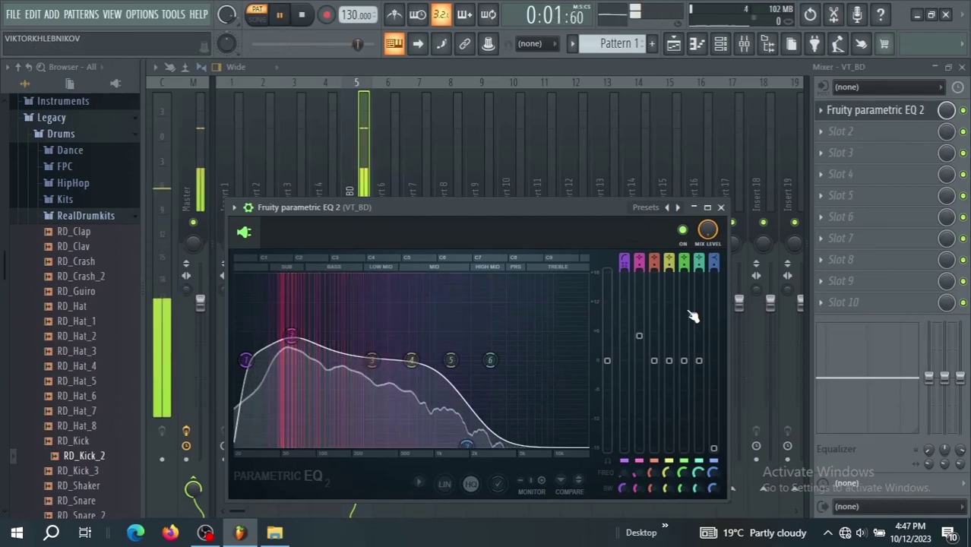
key(space)
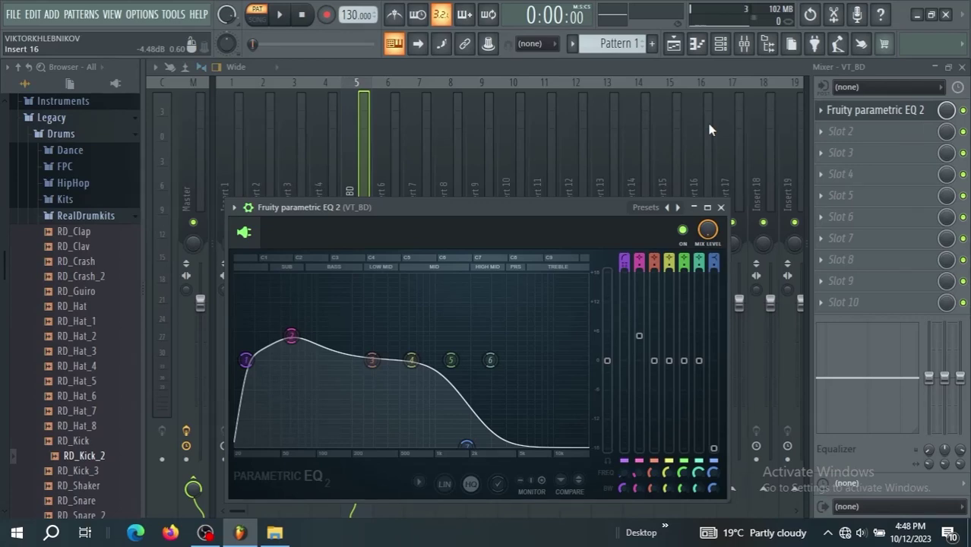
Load Soundgoodizer into slot 2 of the VT_BD track and raise its amount by about a quarter turn in mode A during playback.
click(721, 206)
click(825, 130)
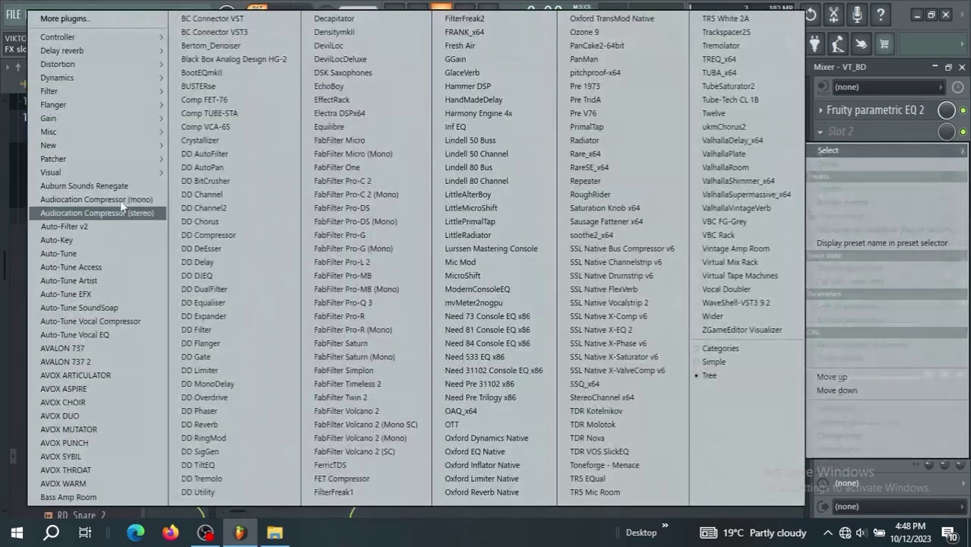
click(644, 200)
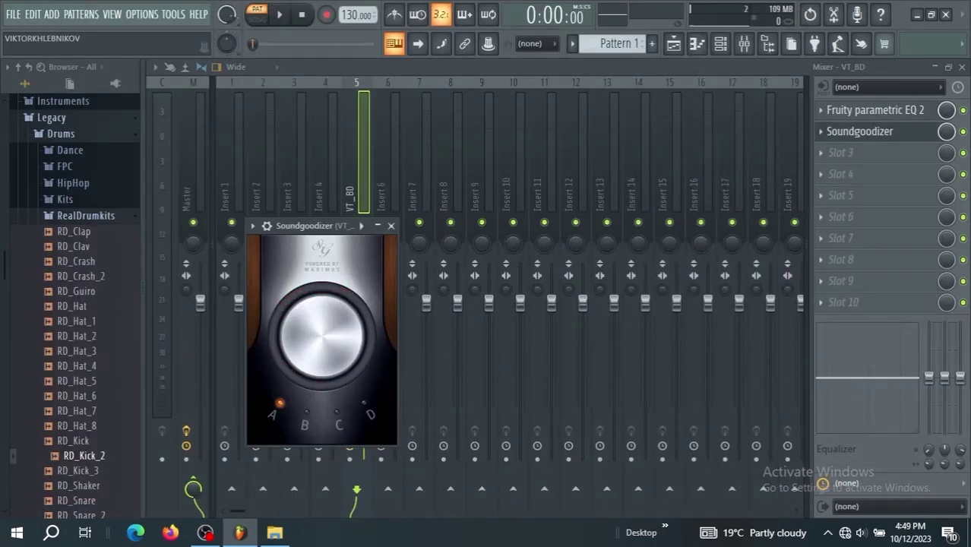
key(space)
drag(330, 348, 329, 304)
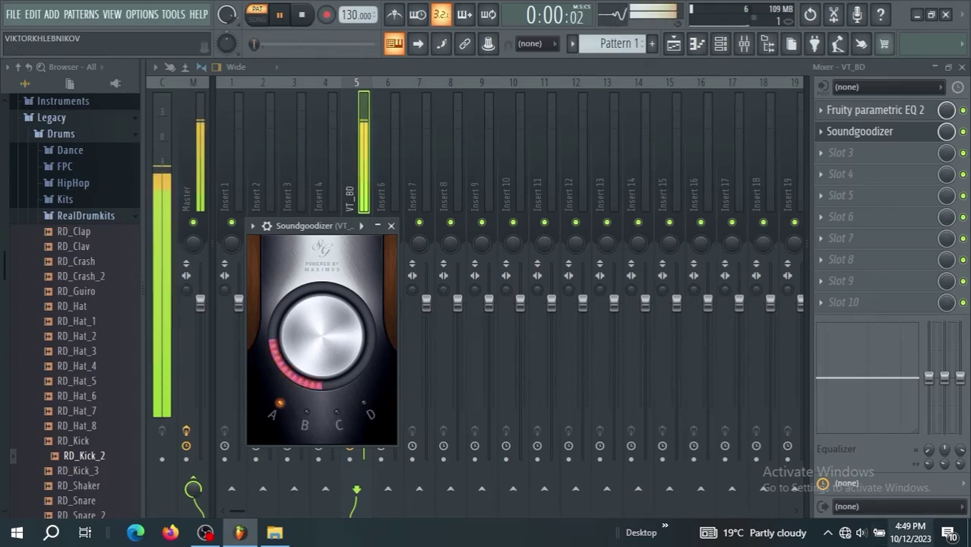
key(space)
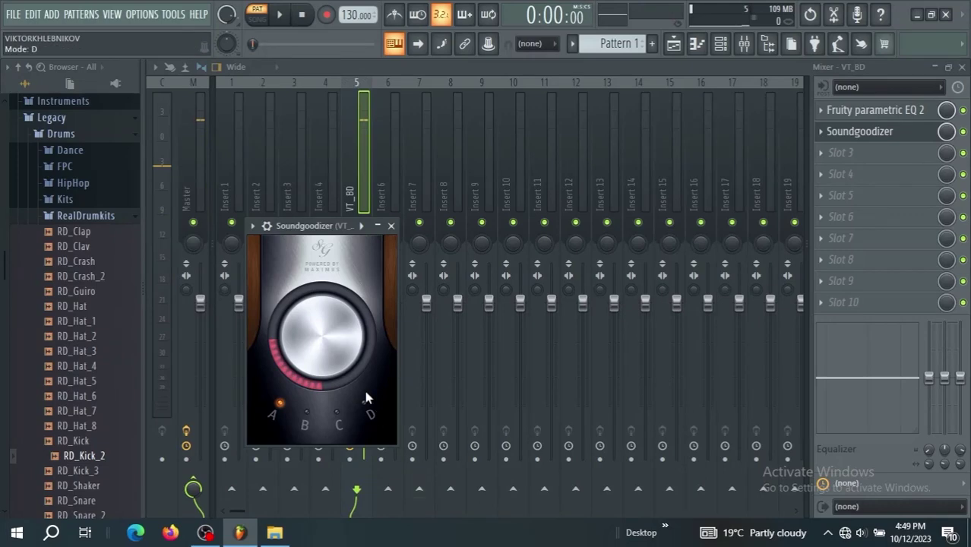
Compare the playing kick with Soundgoodizer bypassed and enabled, close the plugin, and listen to the pattern with both effects on.
click(266, 226)
key(space)
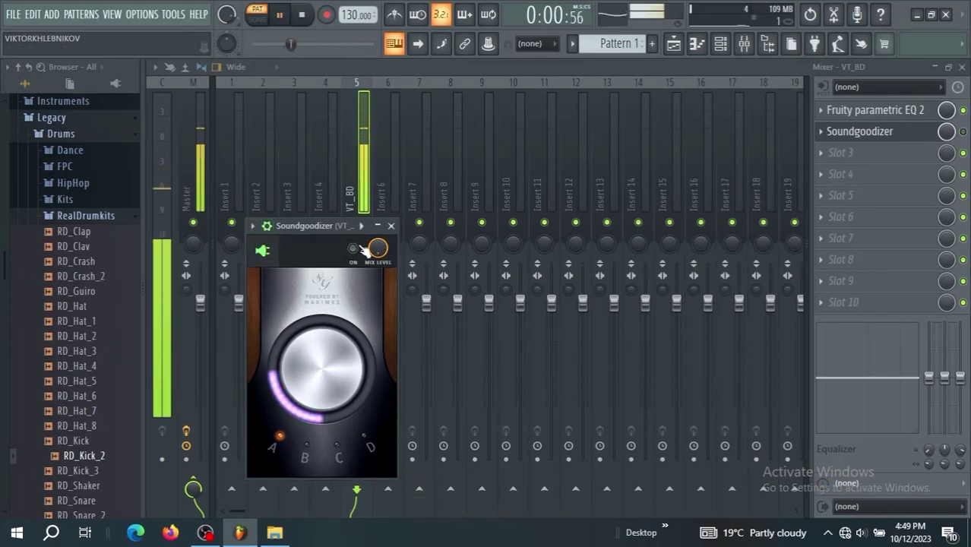
click(357, 249)
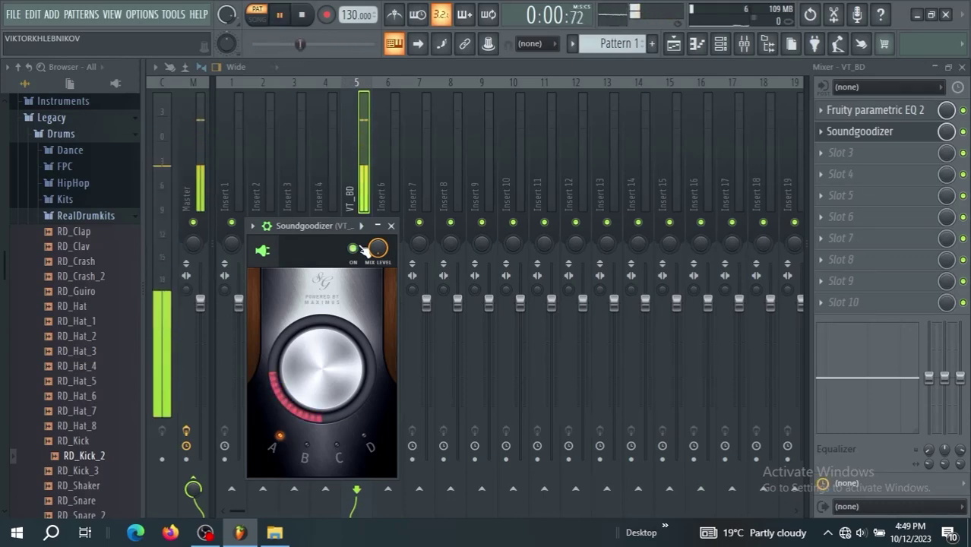
click(391, 226)
key(space)
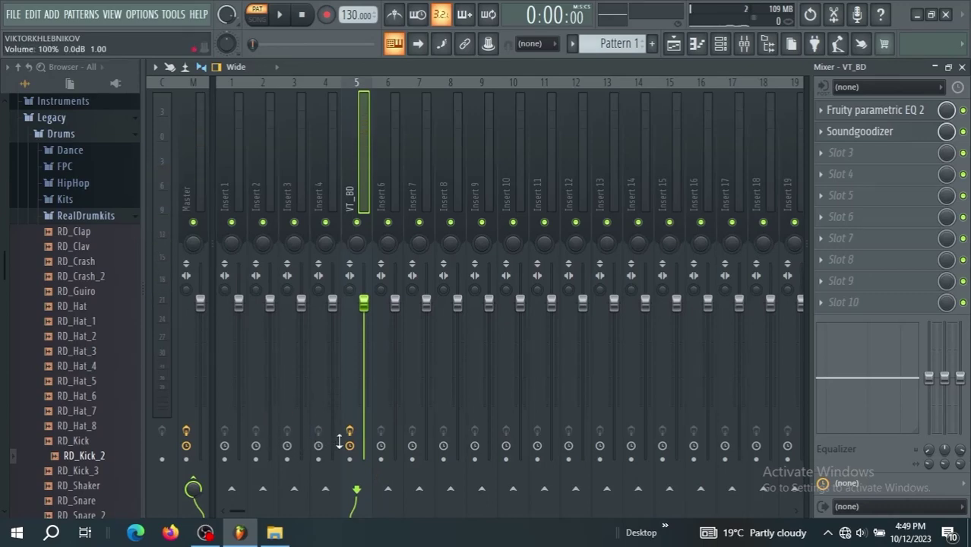
key(space)
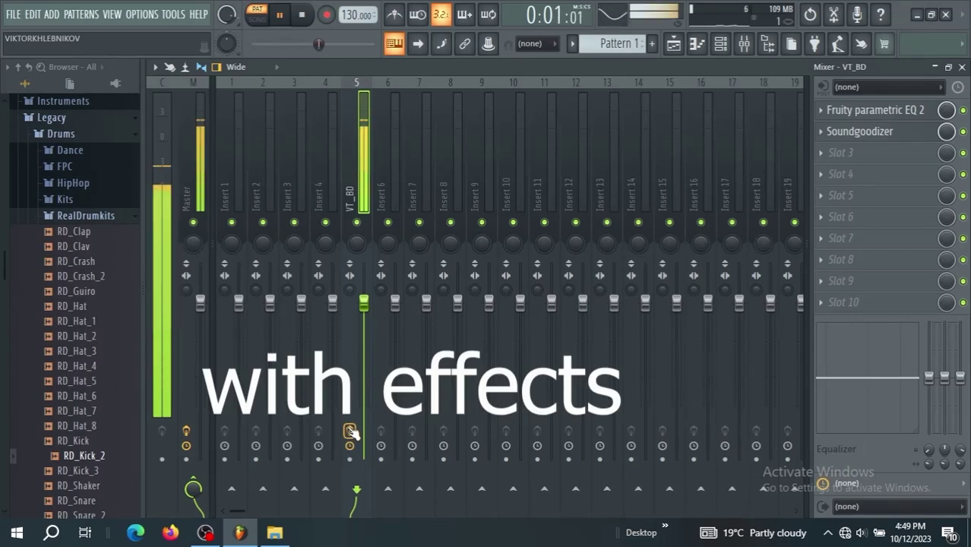
key(space)
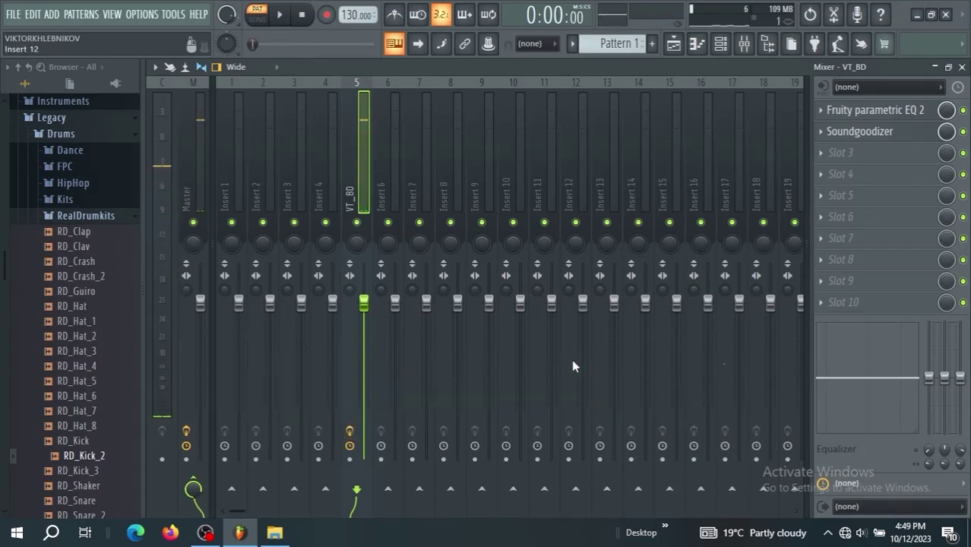
Disable Soundgoodizer and try Maximus in slot 3 of the VT_BD track as an alternative.
click(873, 111)
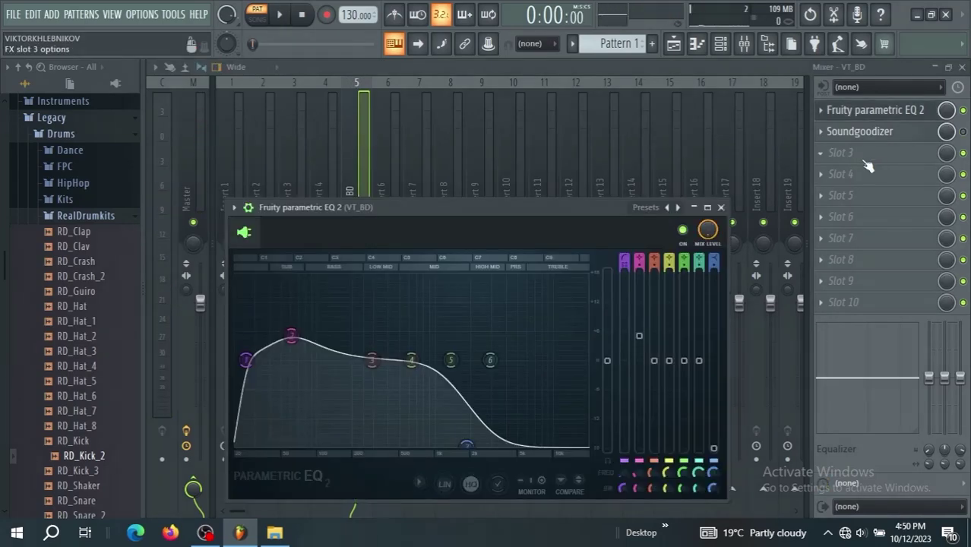
click(828, 156)
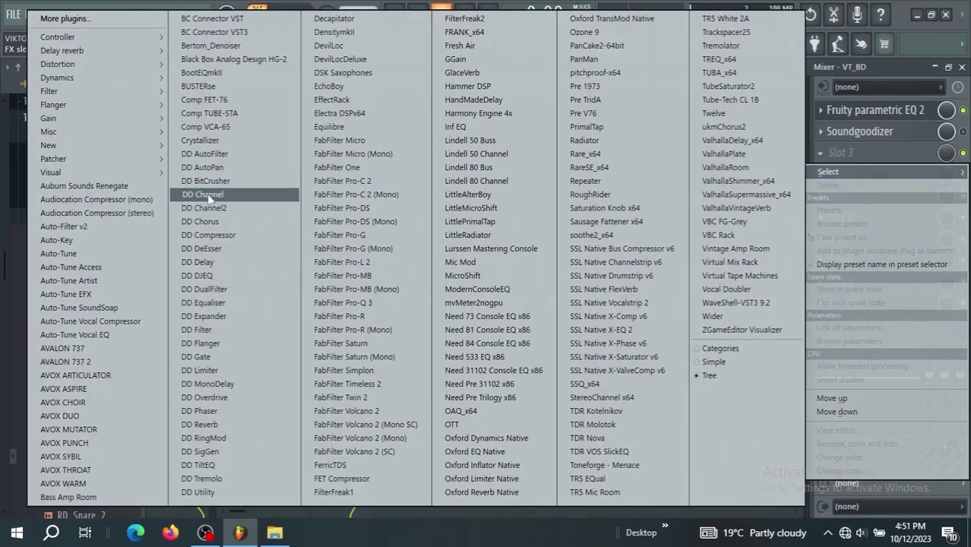
mouse_move(52, 91)
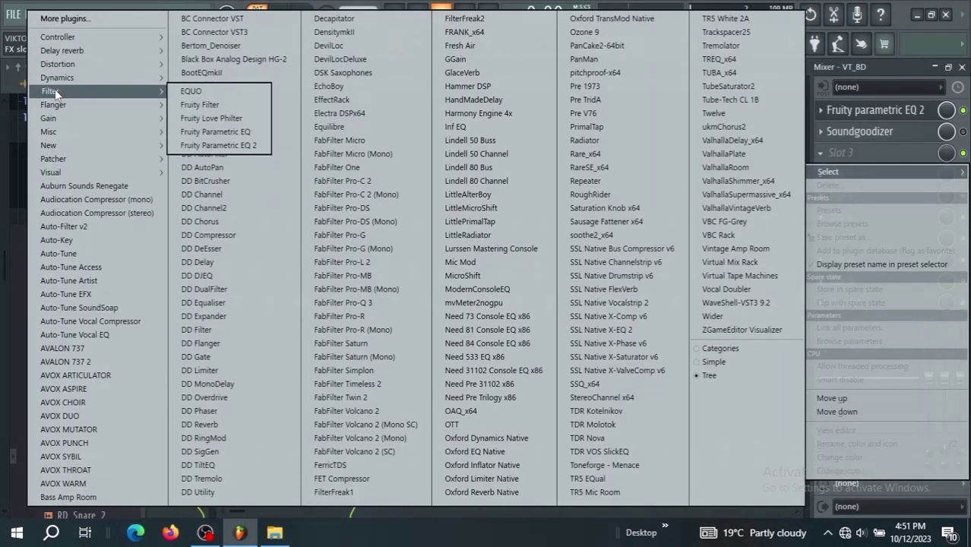
click(231, 129)
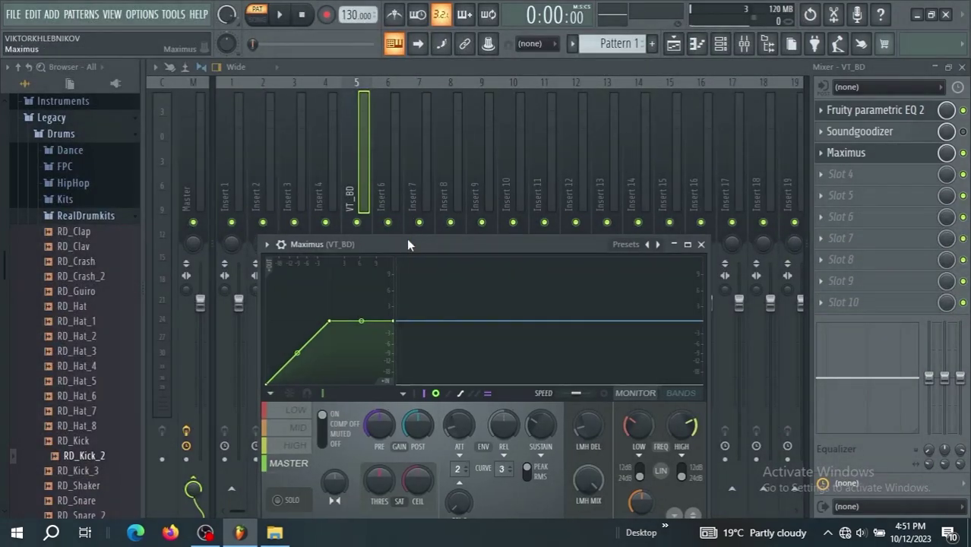
drag(406, 239, 379, 148)
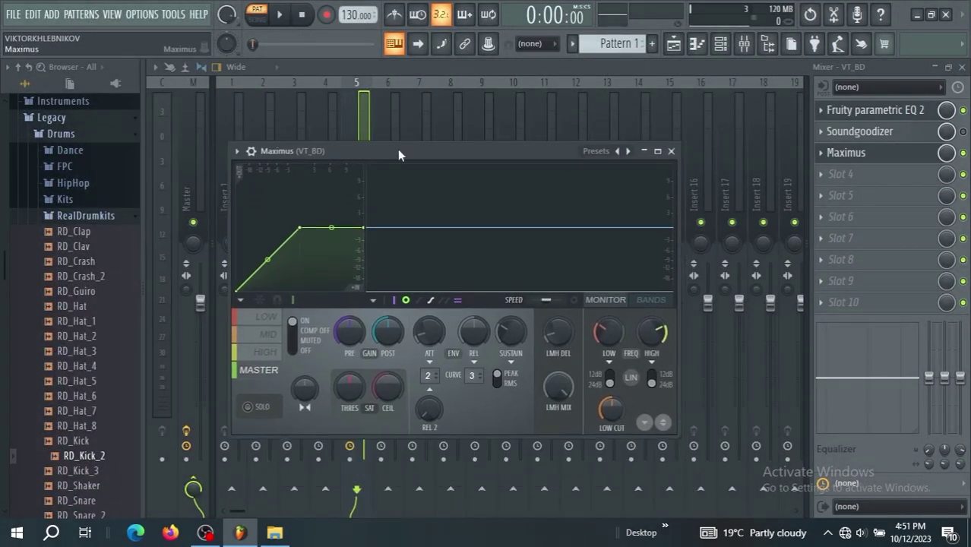
Apply the Kick pump insert preset to Maximus and play the pattern to hear it.
click(635, 153)
mouse_move(666, 188)
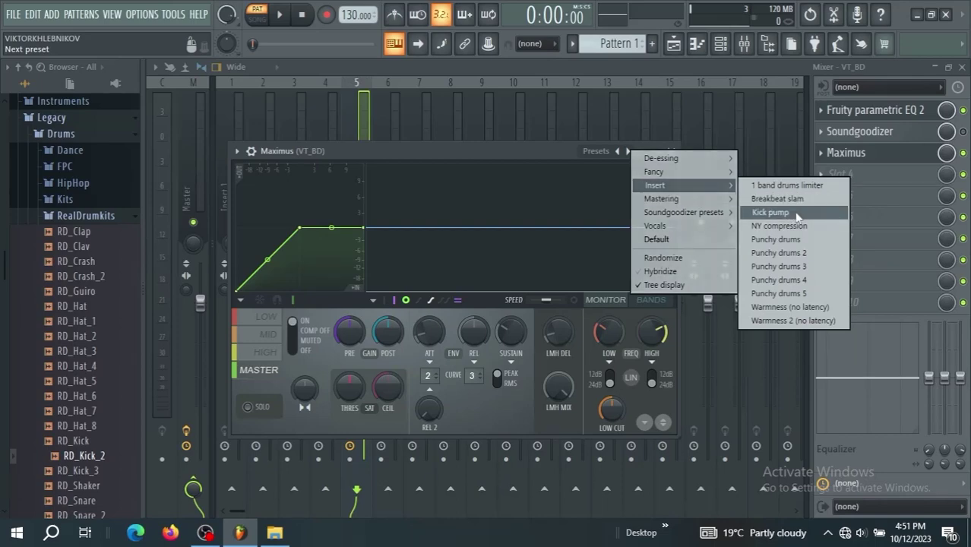
click(797, 217)
key(space)
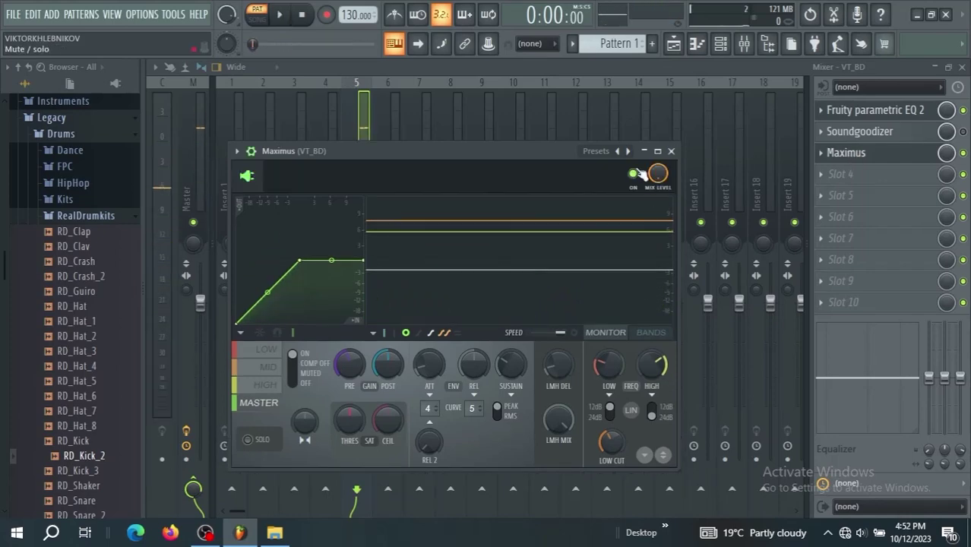
Compare the kick with Maximus bypassed and enabled while the pattern plays.
click(635, 173)
key(space)
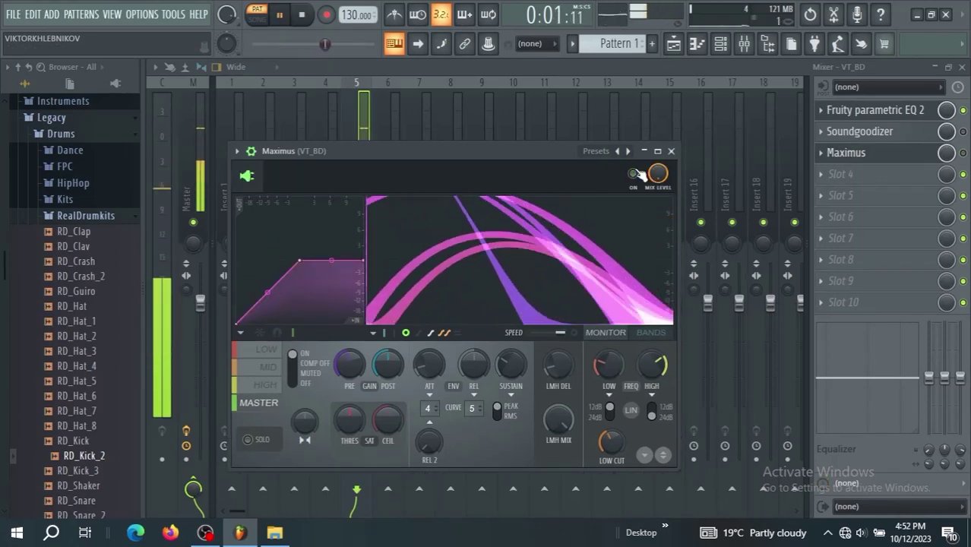
click(635, 174)
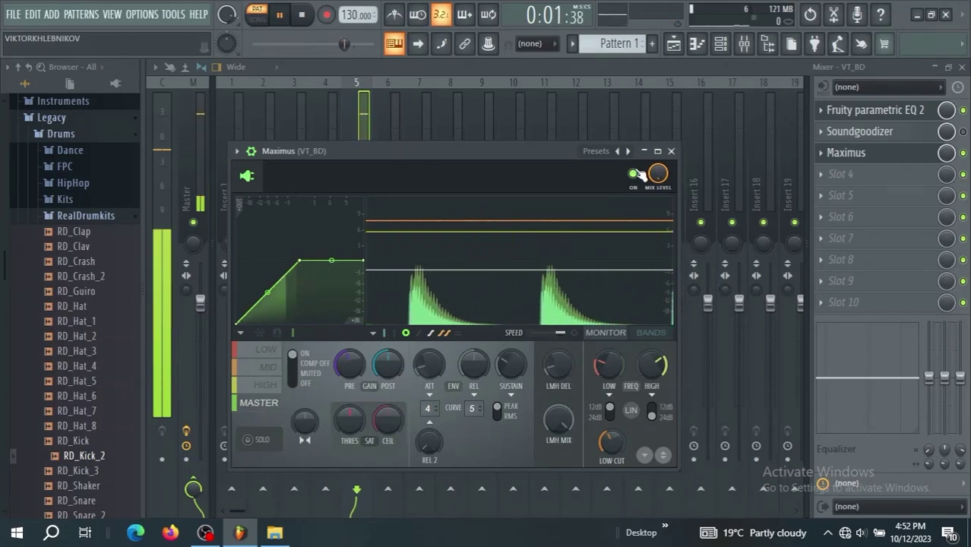
key(space)
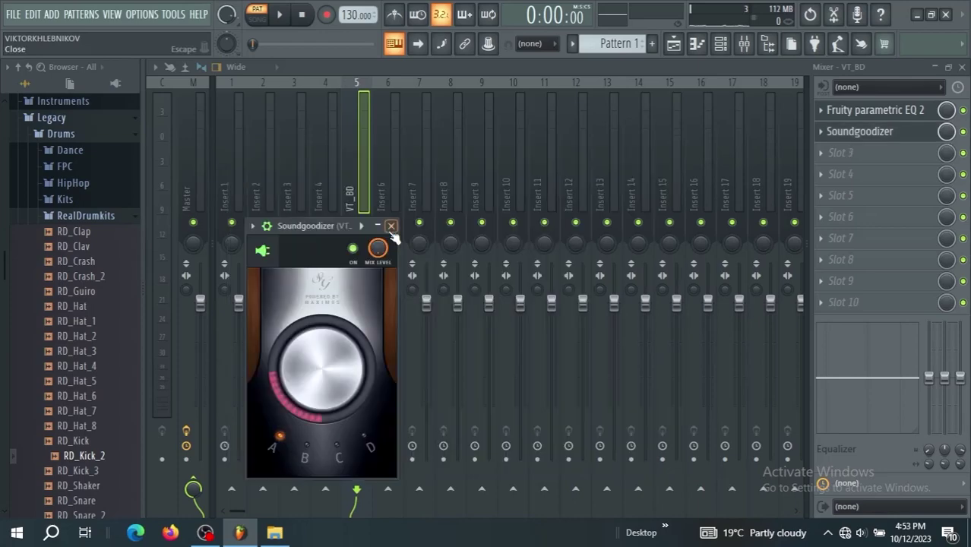
Close the Soundgoodizer plugin, paste the four-step kick pattern into the Grv Kick 18 channel, and play it.
click(391, 226)
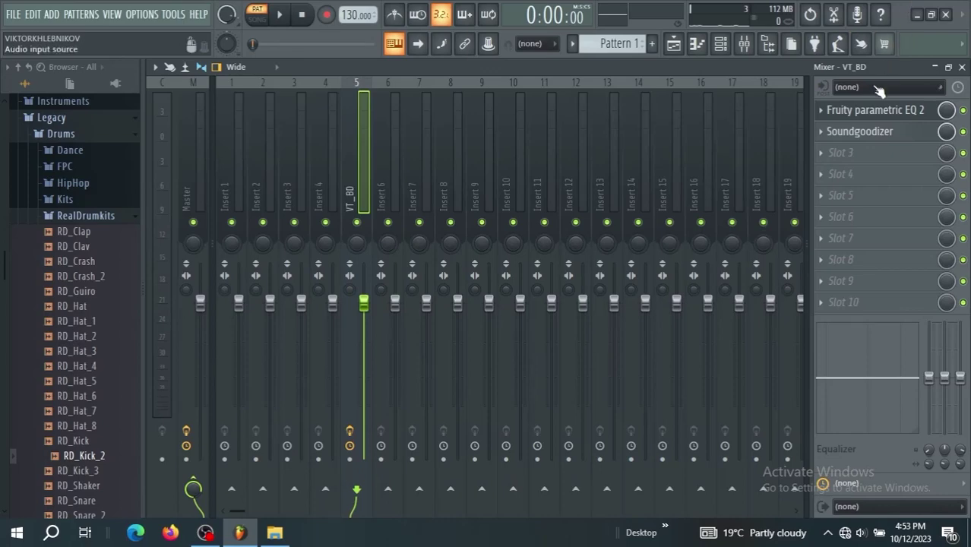
click(872, 114)
click(872, 114)
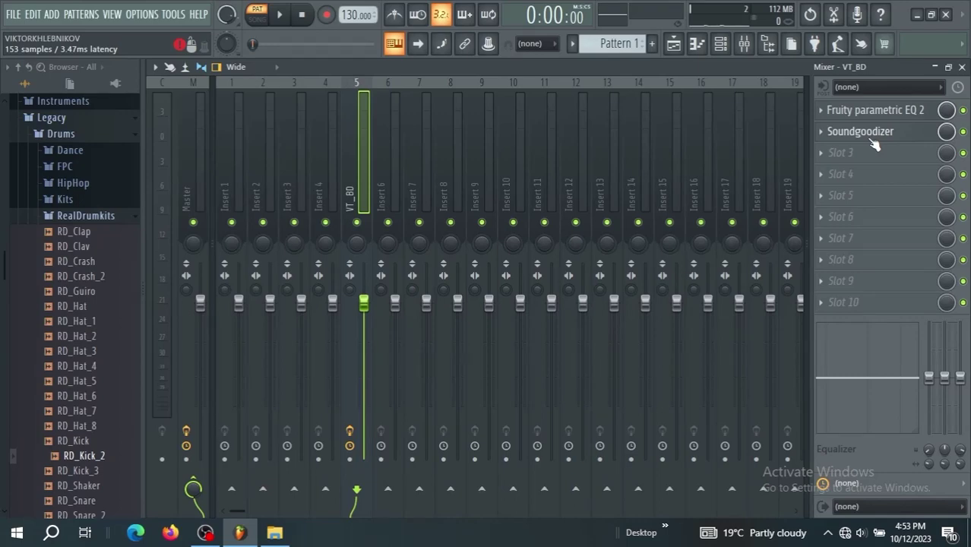
click(673, 43)
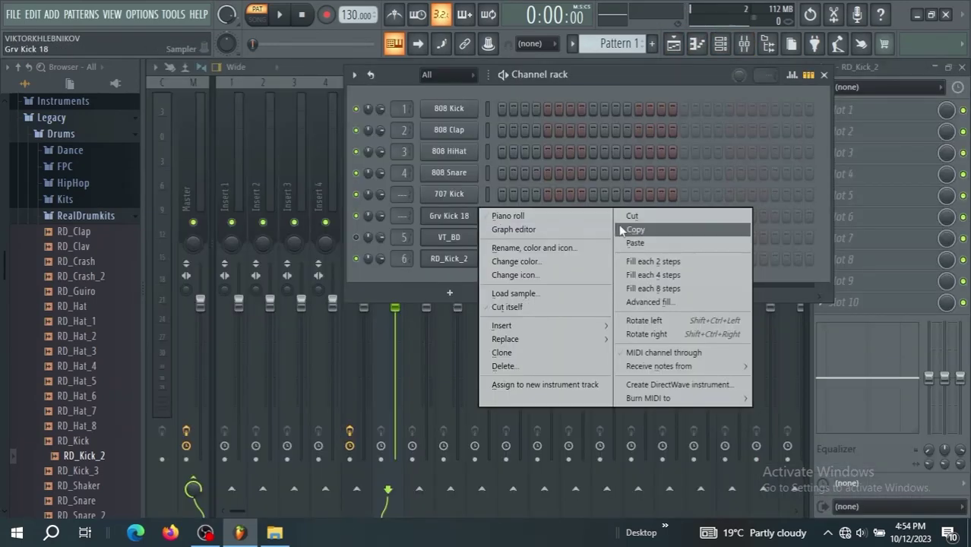
click(635, 244)
key(space)
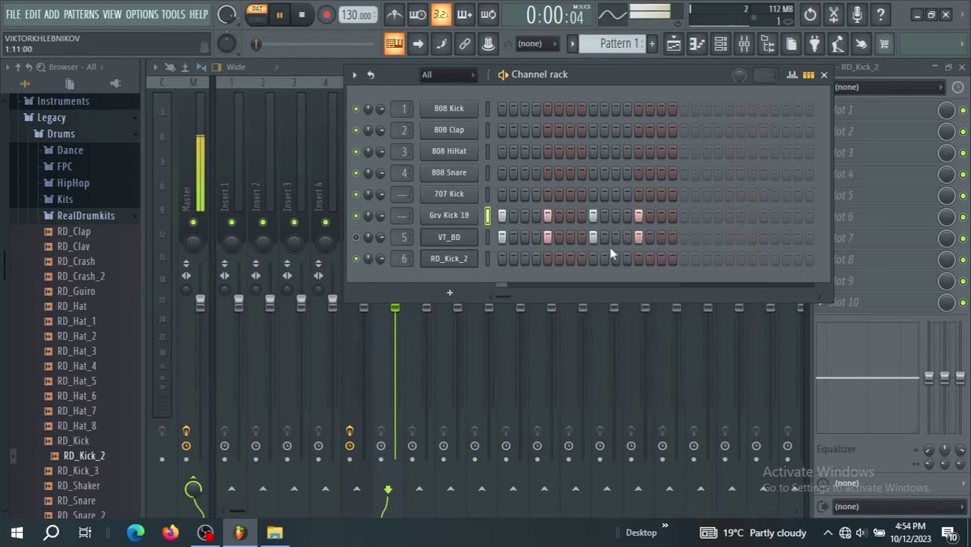
key(space)
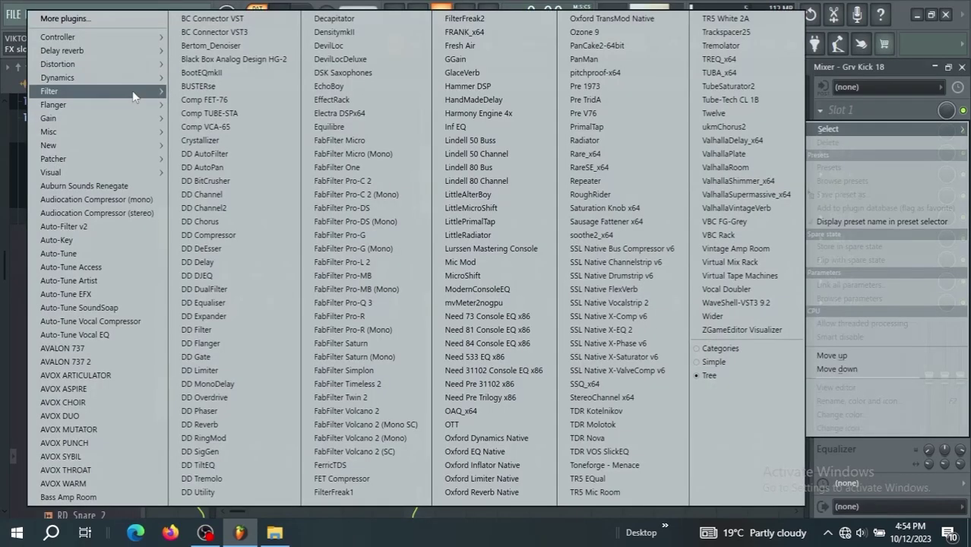
Add Fruity Parametric EQ 2 to slot 1 of the Grv Kick 18 mixer track and play the kick through it.
mouse_move(91, 91)
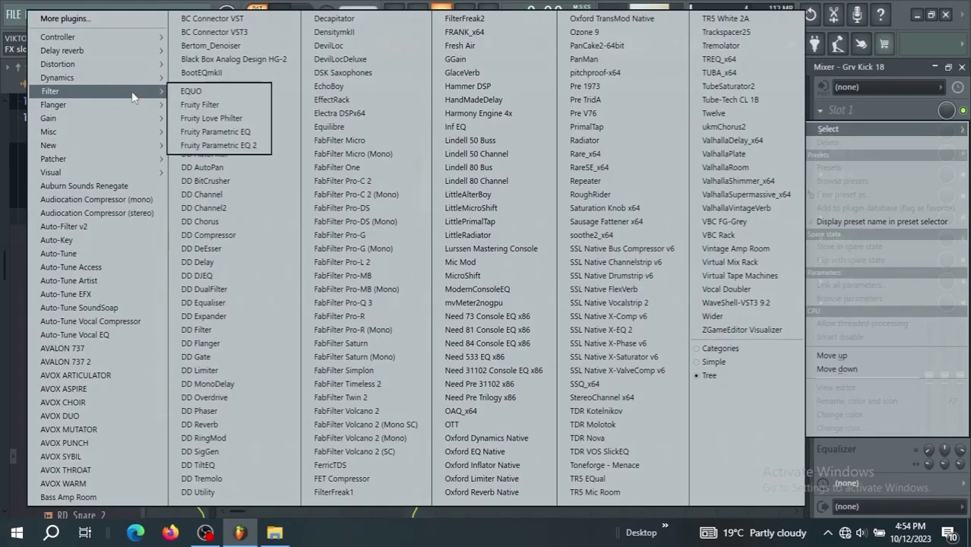
click(206, 145)
key(space)
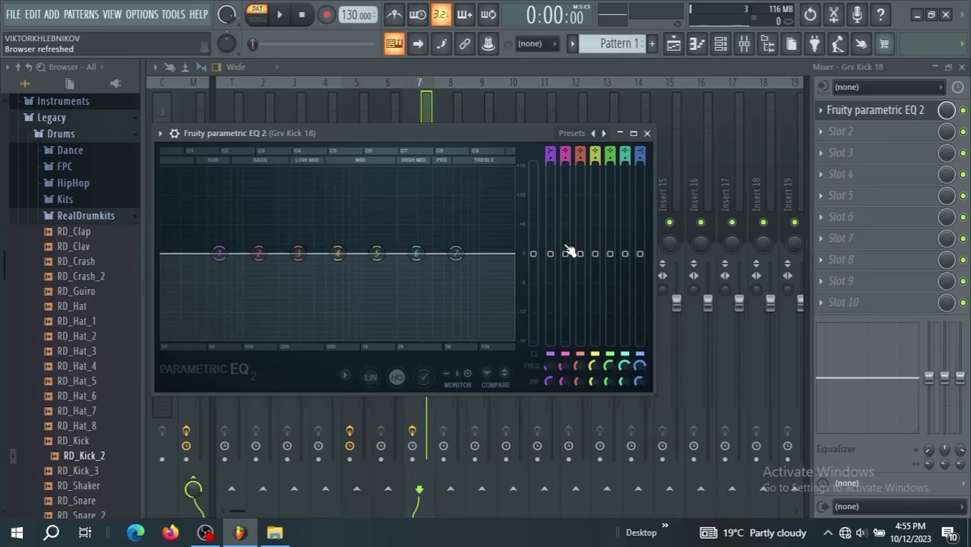
key(space)
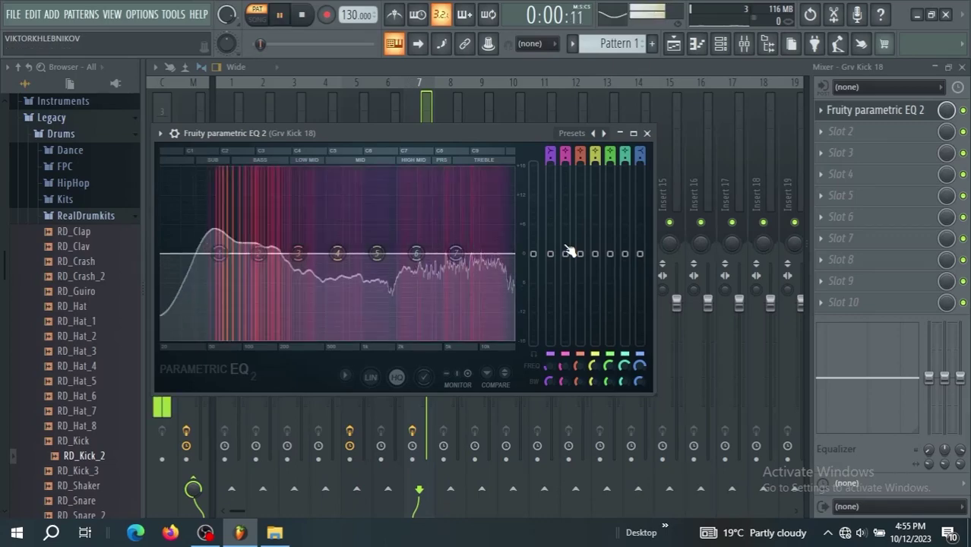
key(space)
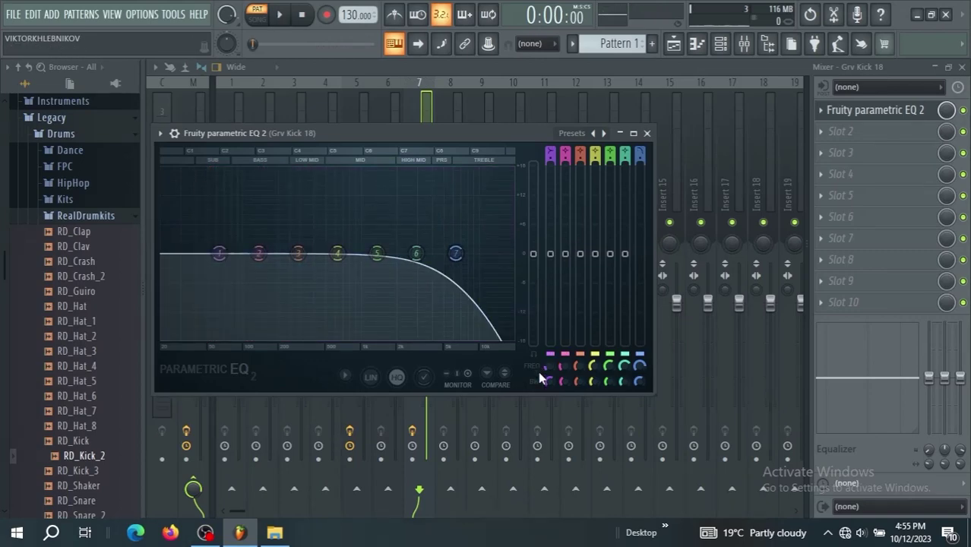
Tune the EQ's band 7 low-pass cutoff within the treble range while listening to the kick.
key(space)
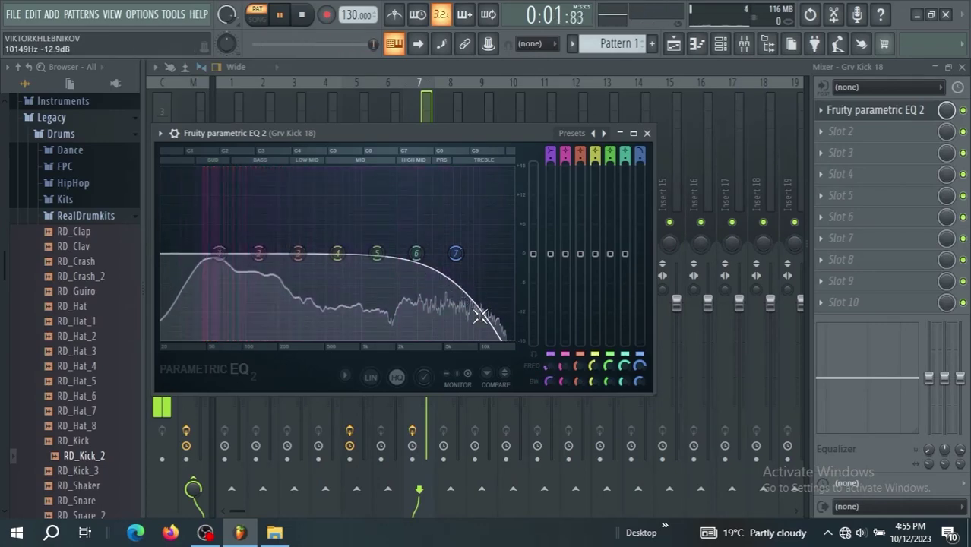
key(space)
drag(455, 253, 509, 254)
key(space)
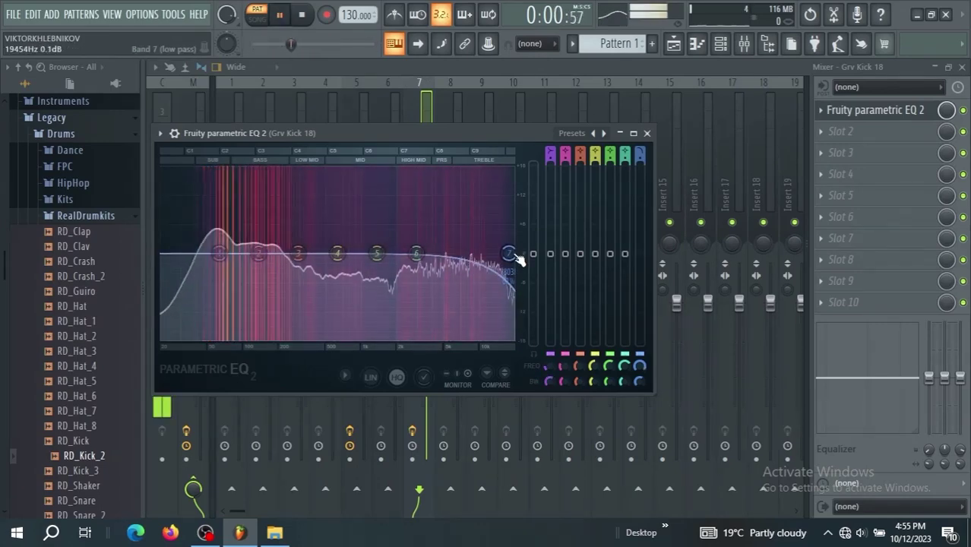
drag(509, 254, 457, 253)
key(space)
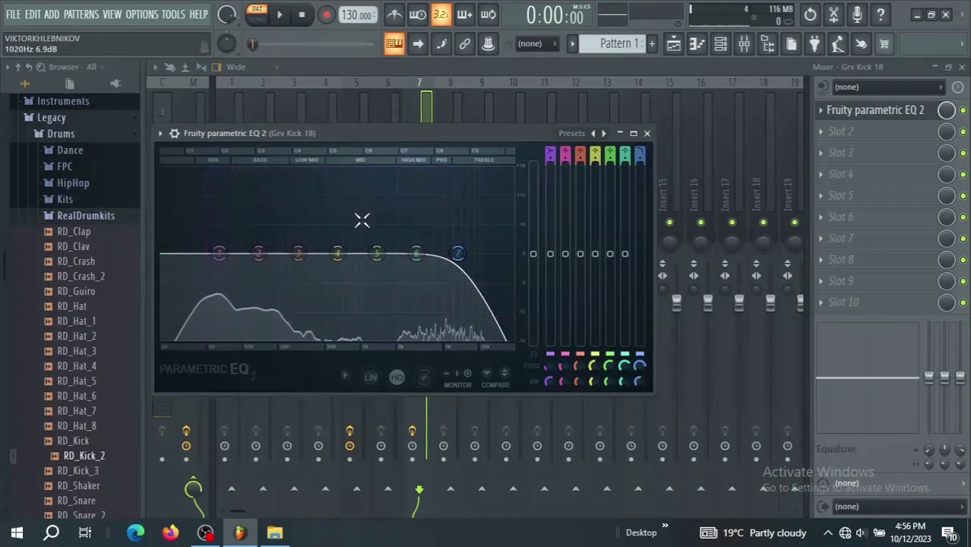
Cut the kick's mids with band 5 by about 12.9 dB at 873 Hz with a 25% bandwidth, checking it during playback.
key(space)
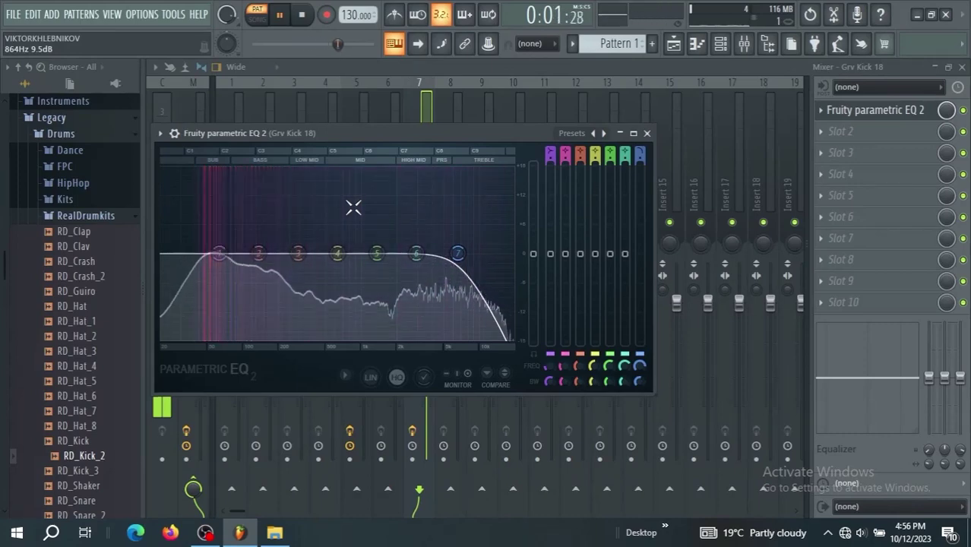
key(space)
drag(377, 254, 354, 316)
key(space)
scroll(354, 316, down, 3)
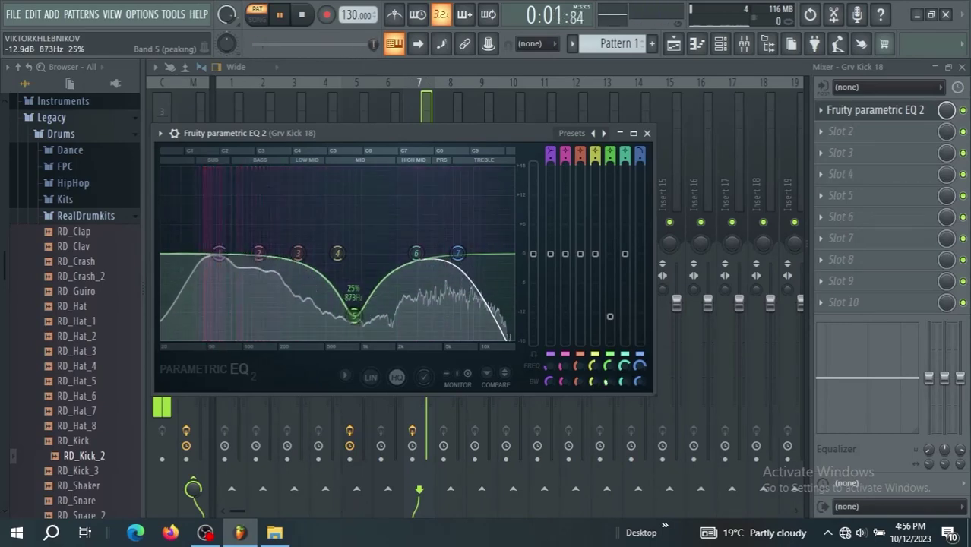
key(space)
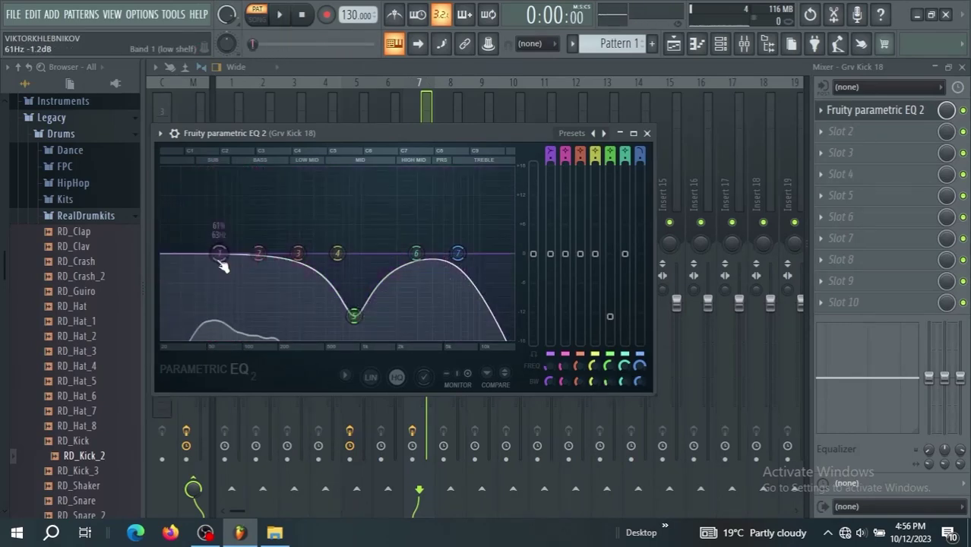
Move band 1 to the lowest sub frequencies and turn it into a steep high pass, fine-tuning it during playback.
drag(220, 259, 174, 256)
right_click(174, 262)
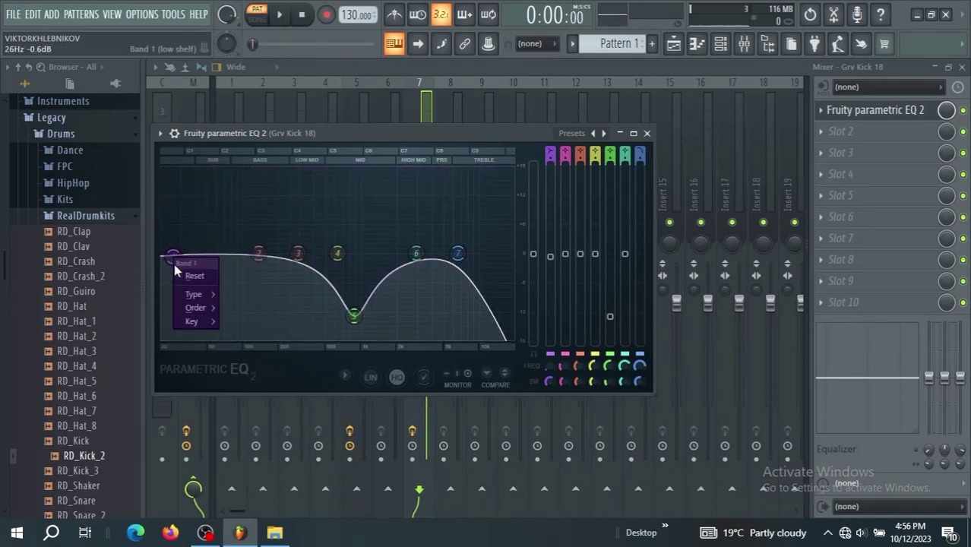
click(255, 337)
scroll(236, 306, up, 4)
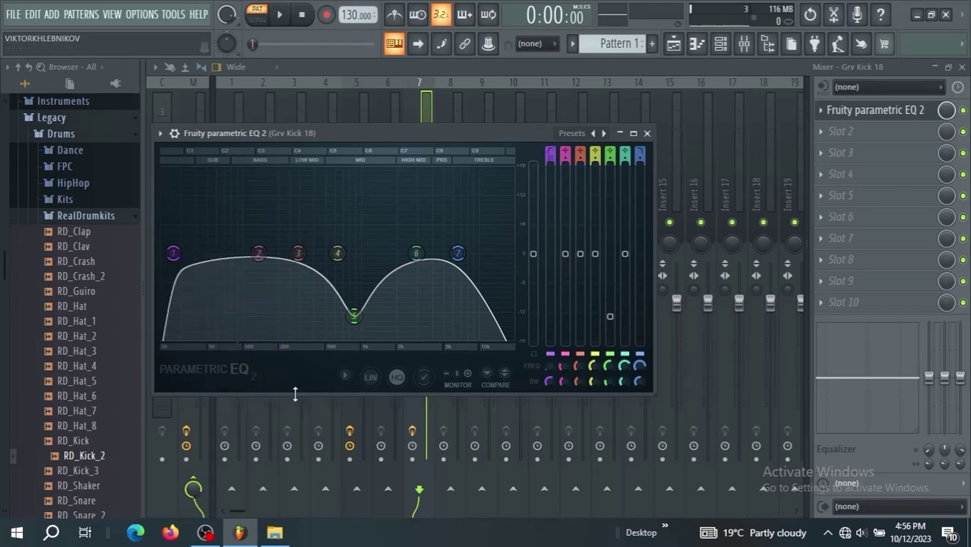
key(space)
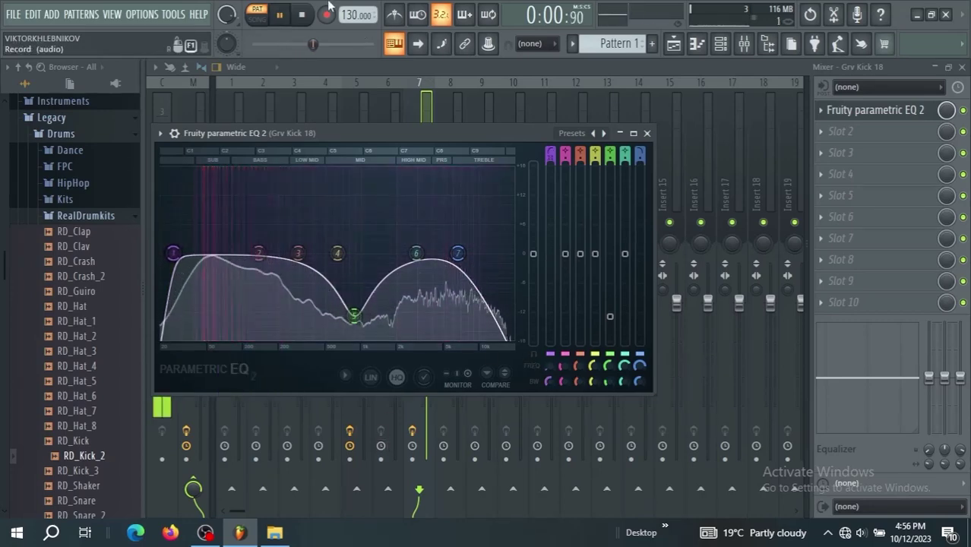
drag(180, 257, 186, 257)
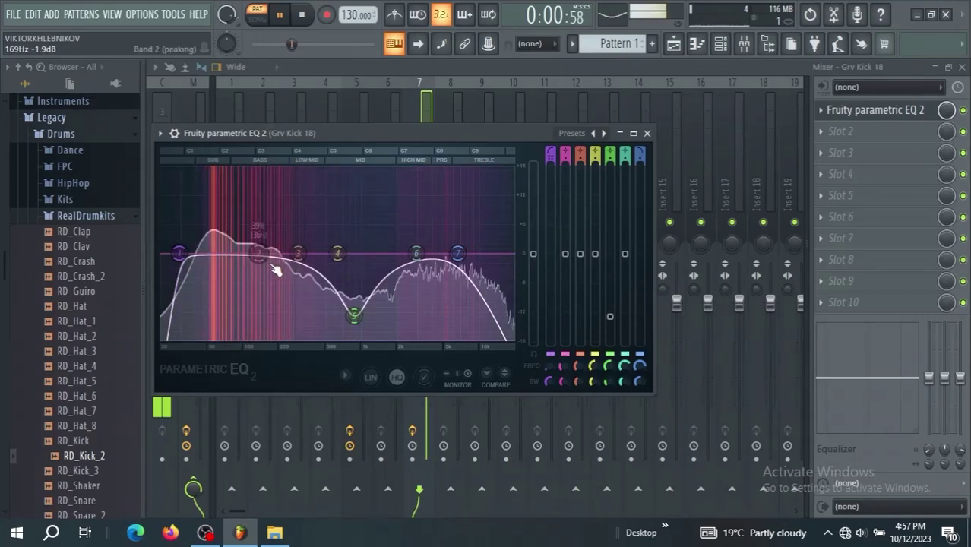
Boost the kick's low end slightly with band 2 at about 62 Hz and play the pattern to hear it.
drag(260, 254, 217, 240)
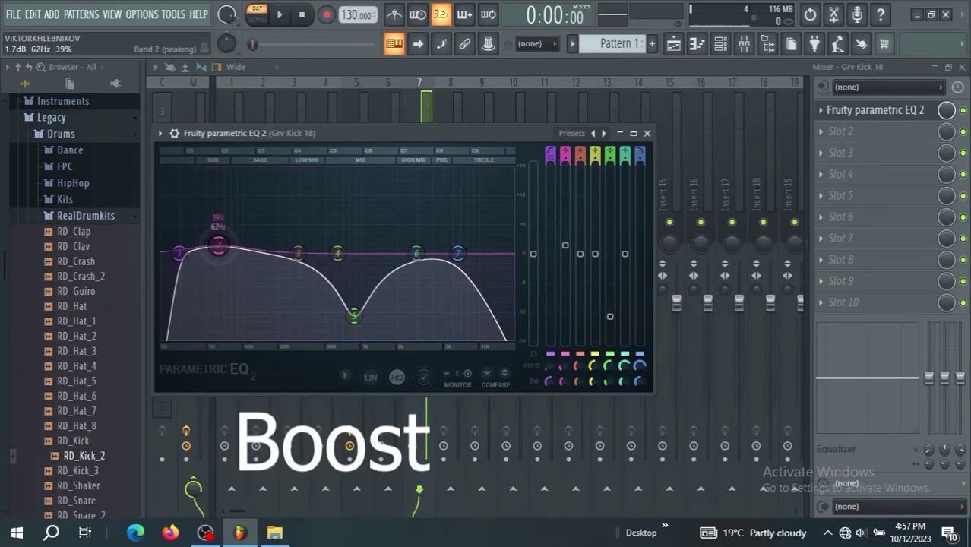
key(space)
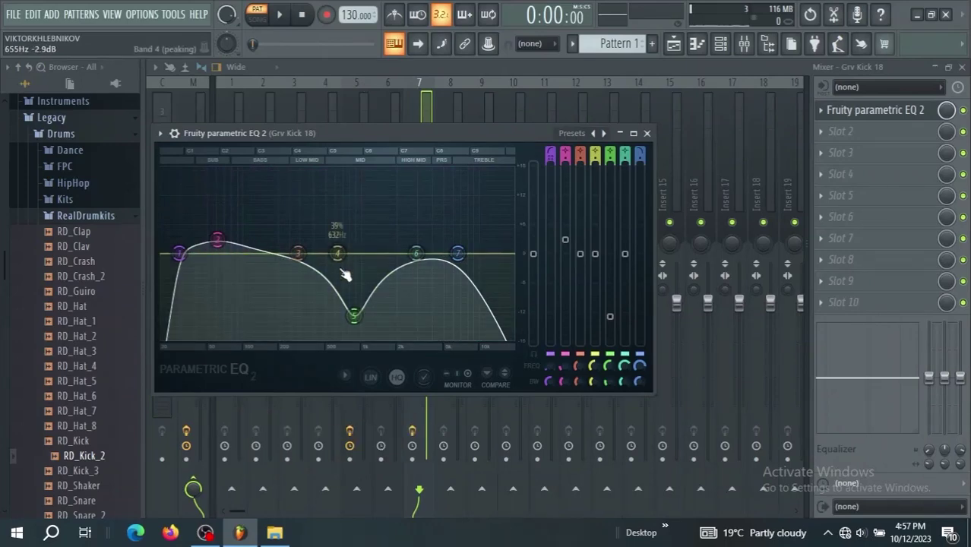
key(space)
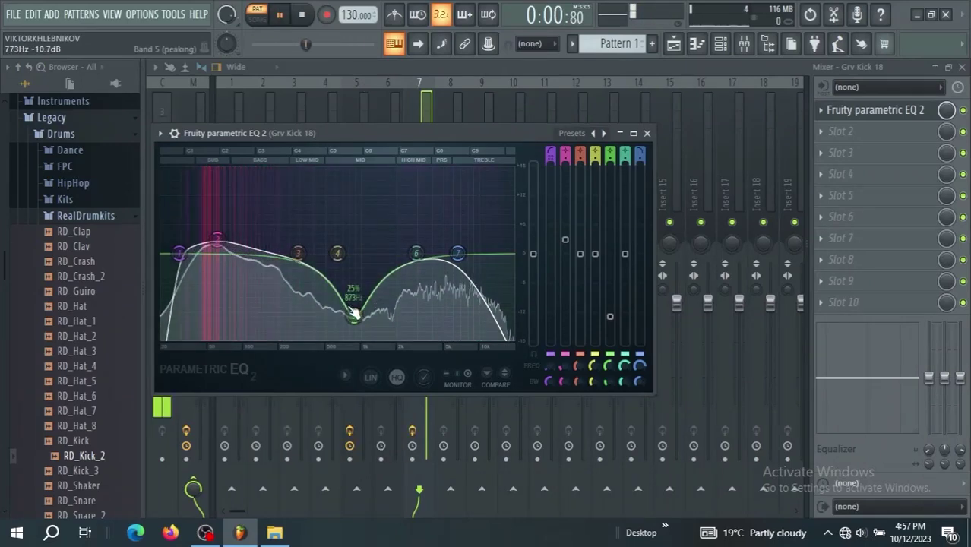
key(space)
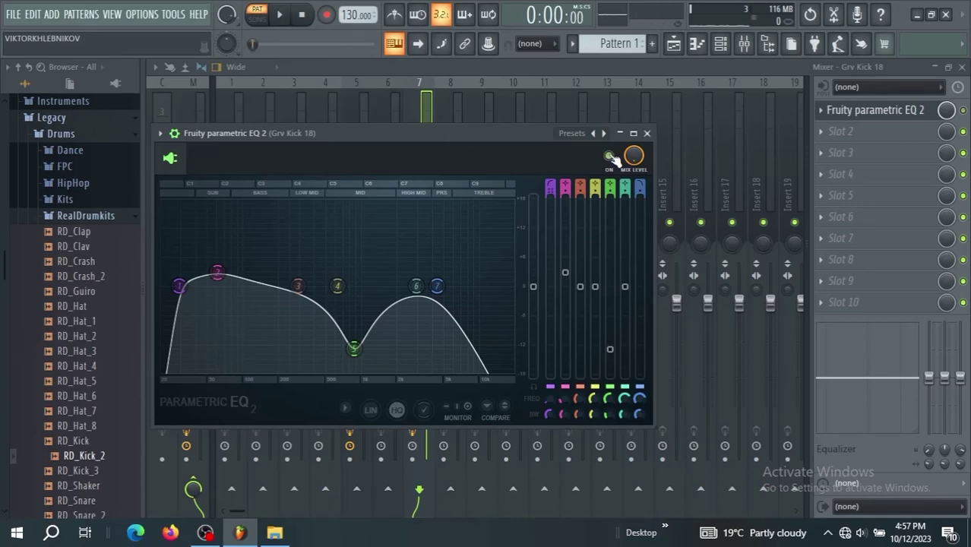
Compare the playing Grv Kick 18 with the EQ bypassed and enabled, and close the EQ.
key(space)
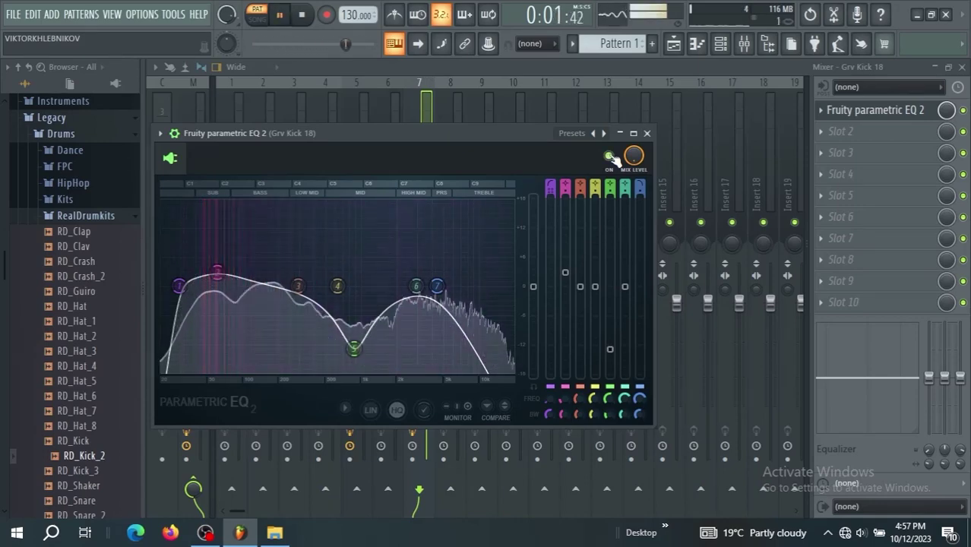
key(space)
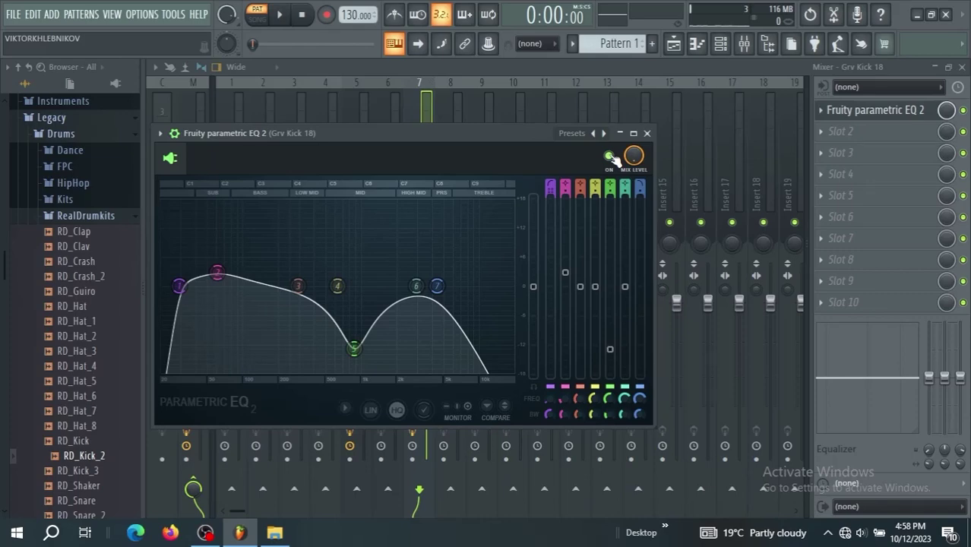
click(646, 134)
Add Fruity Multiband Compressor to slot 2 of the Grv Kick 18 mixer track.
click(820, 136)
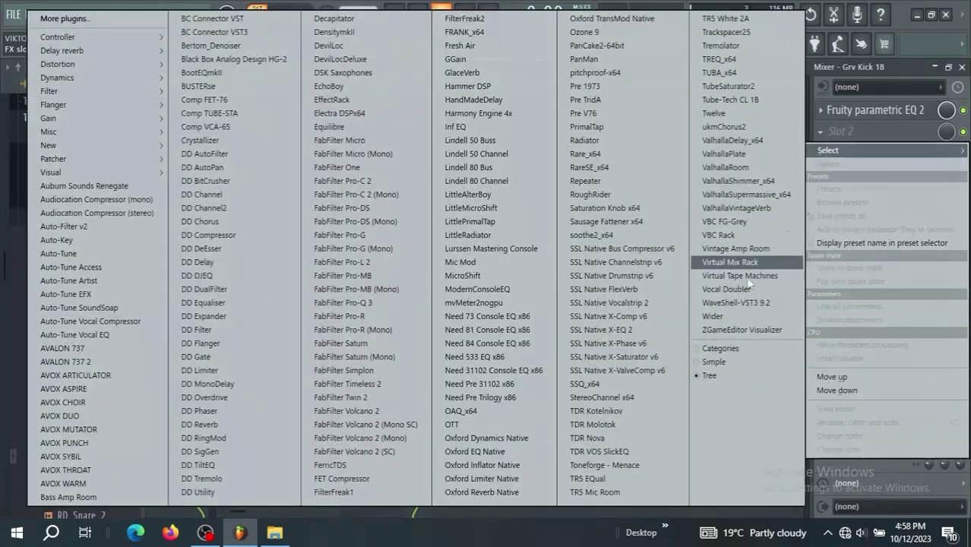
mouse_move(89, 83)
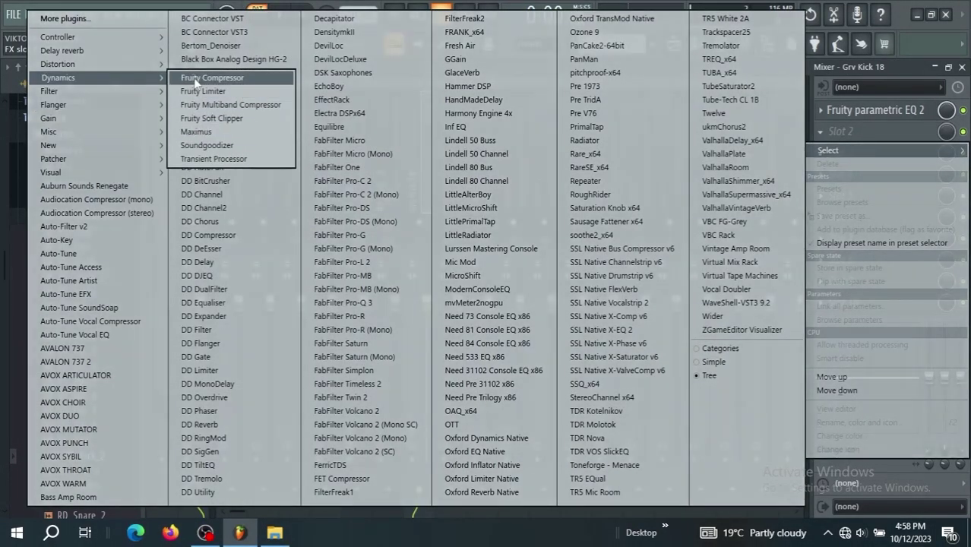
click(228, 104)
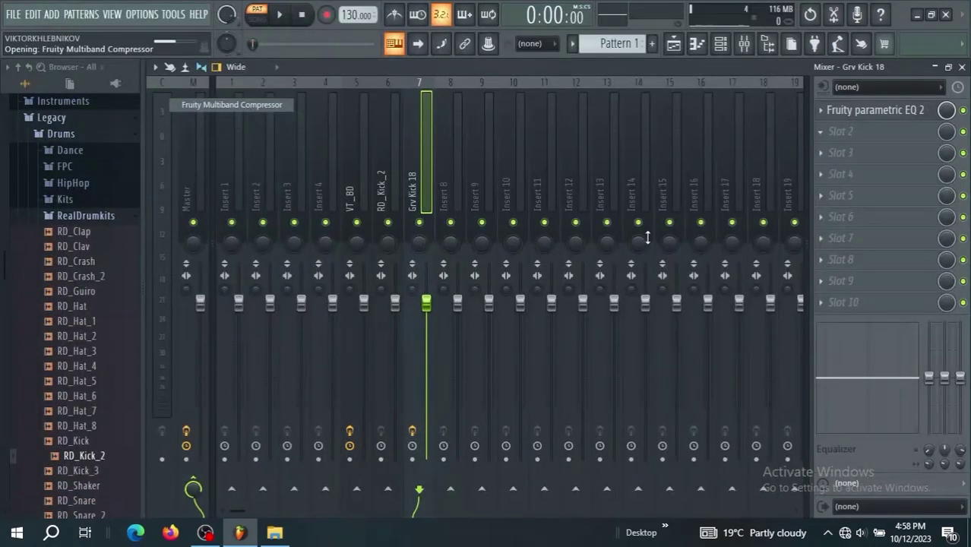
Try the Bass boost preset on the Multiband Compressor and play the pattern to hear it.
right_click(707, 155)
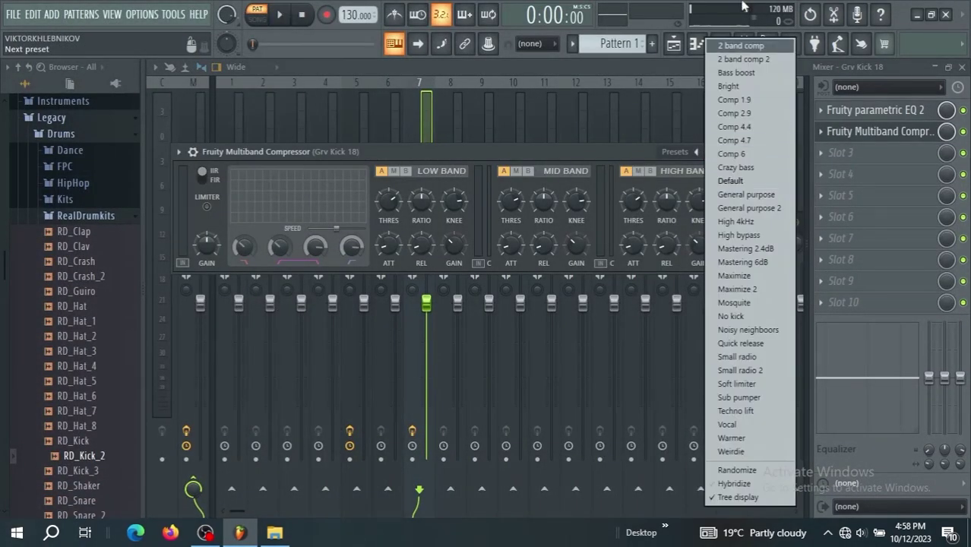
click(740, 72)
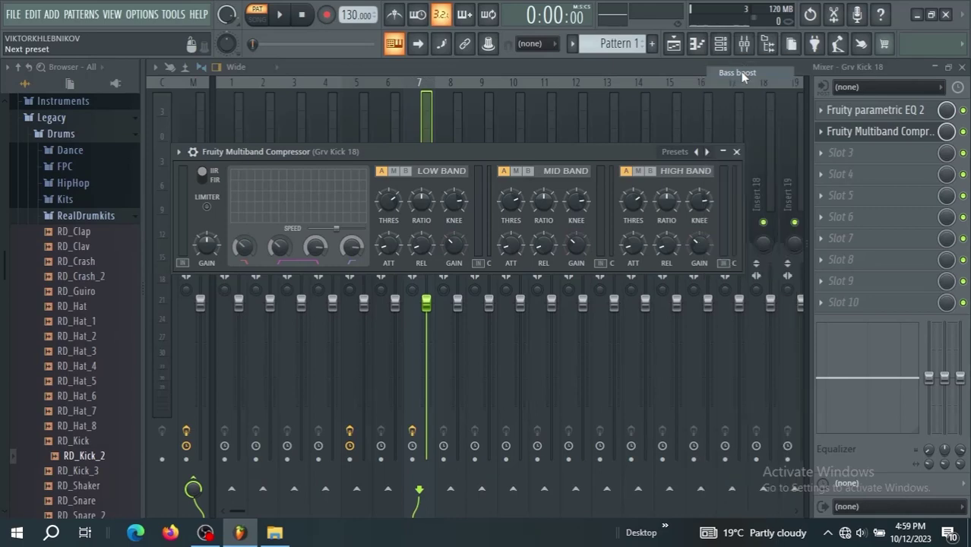
key(space)
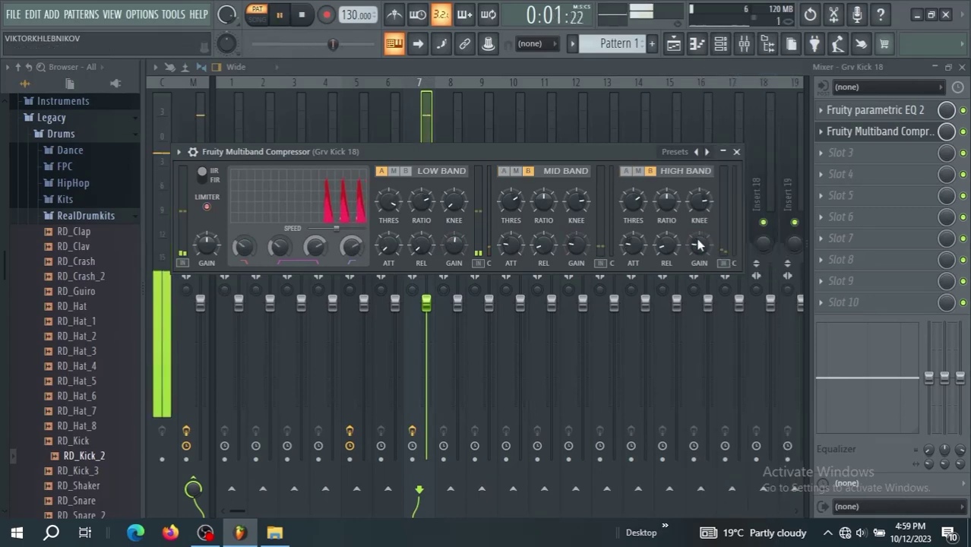
key(space)
Apply the 2 band comp preset to the Multiband Compressor and play the pattern to hear it.
right_click(708, 152)
click(747, 45)
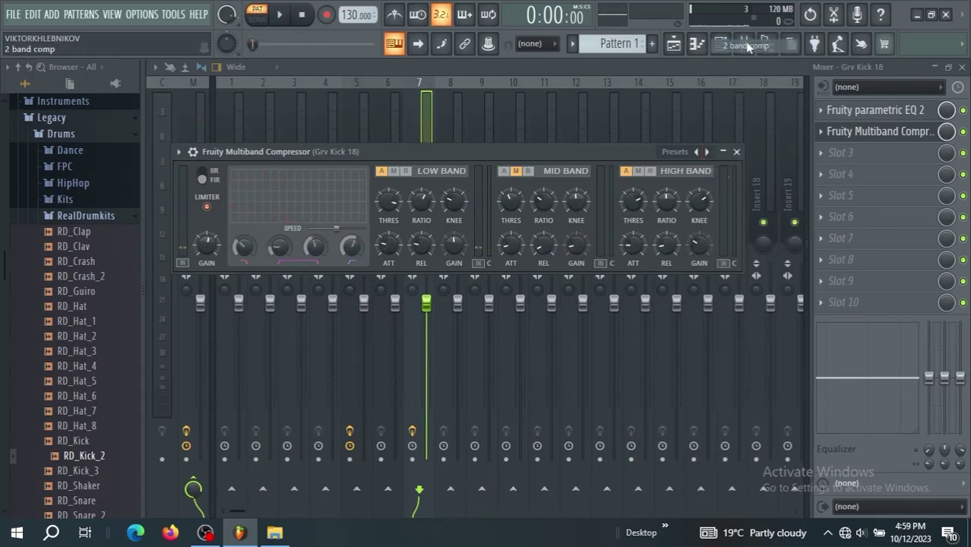
key(space)
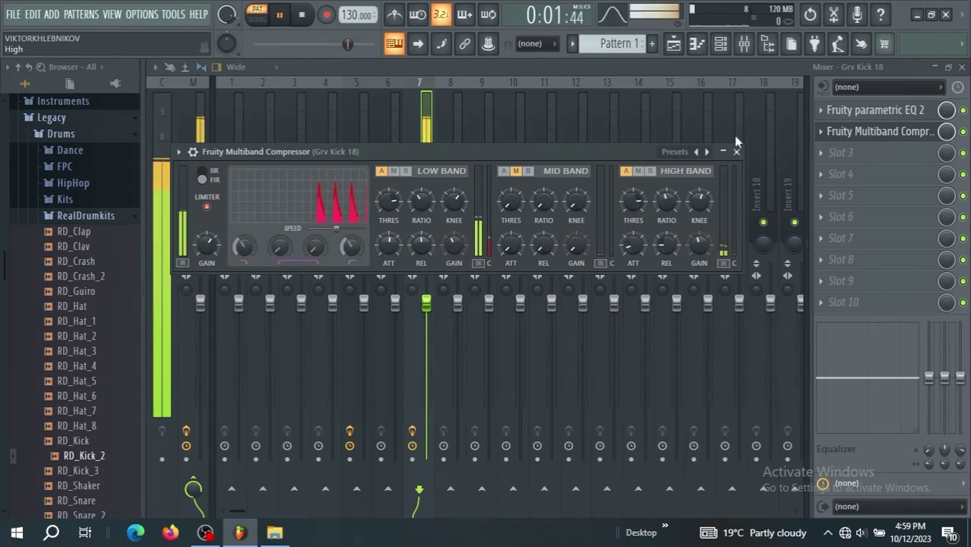
key(space)
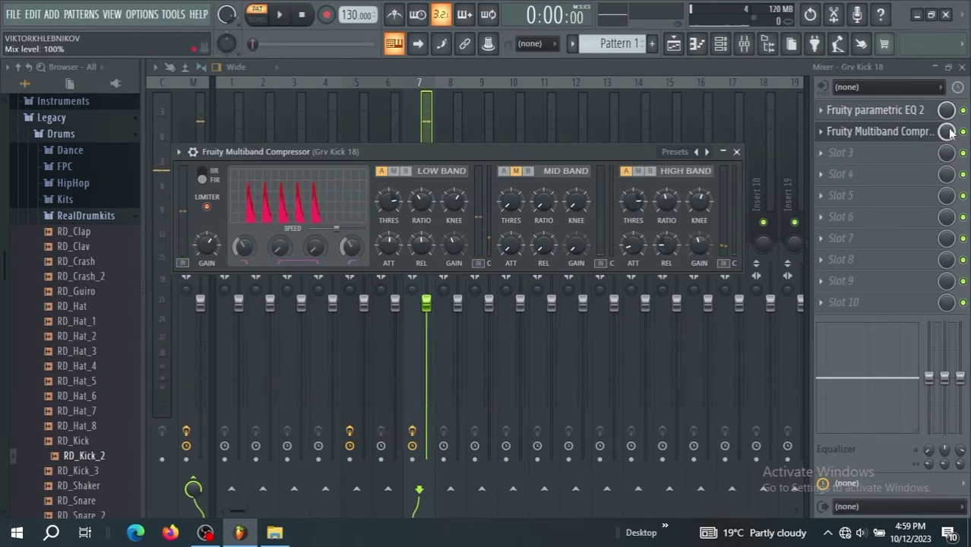
Compare the playing Grv Kick 18 with the Multiband Compressor bypassed and enabled, and close the compressor.
click(193, 149)
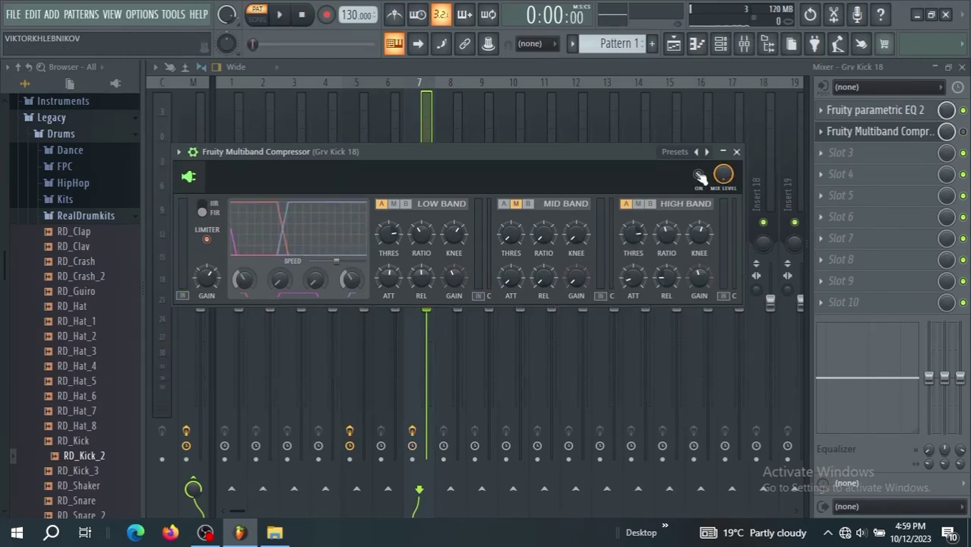
key(space)
key(space)
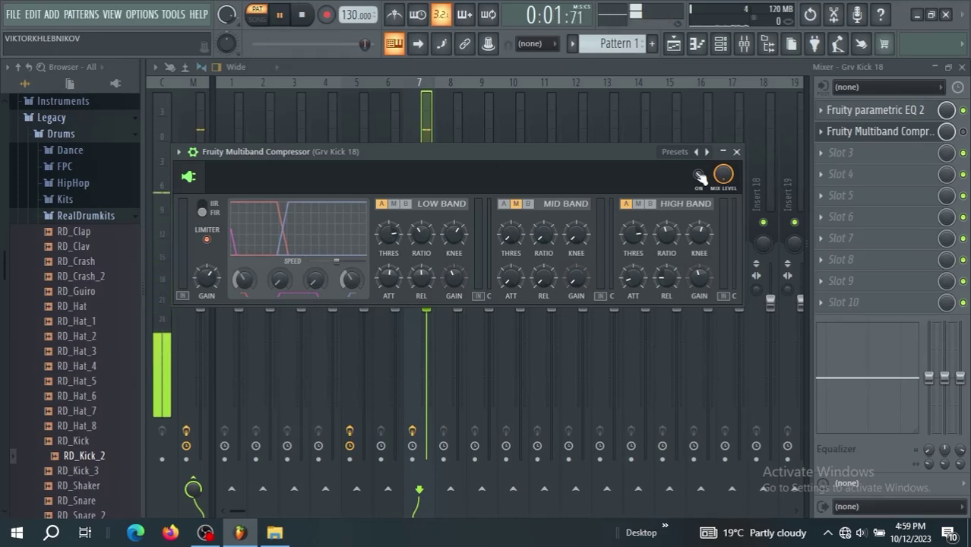
key(space)
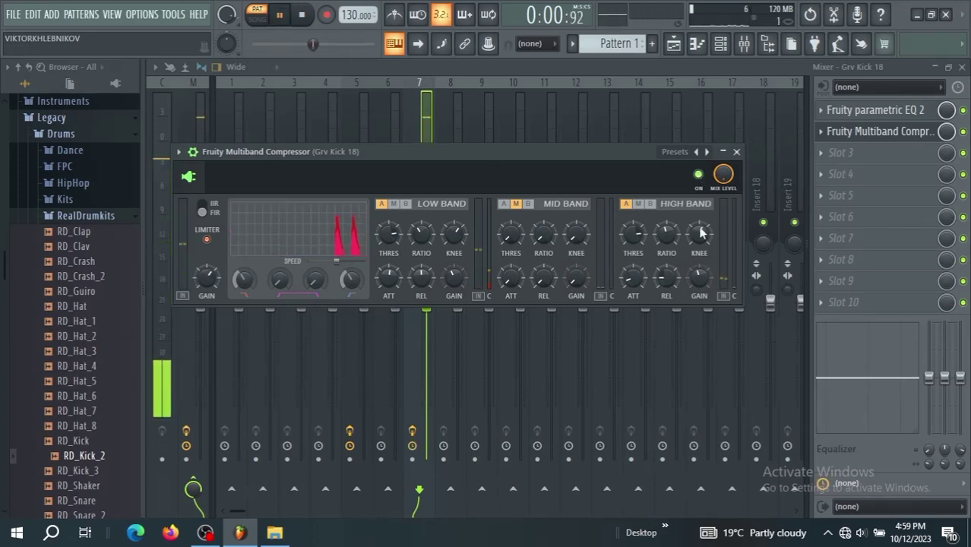
click(736, 151)
key(space)
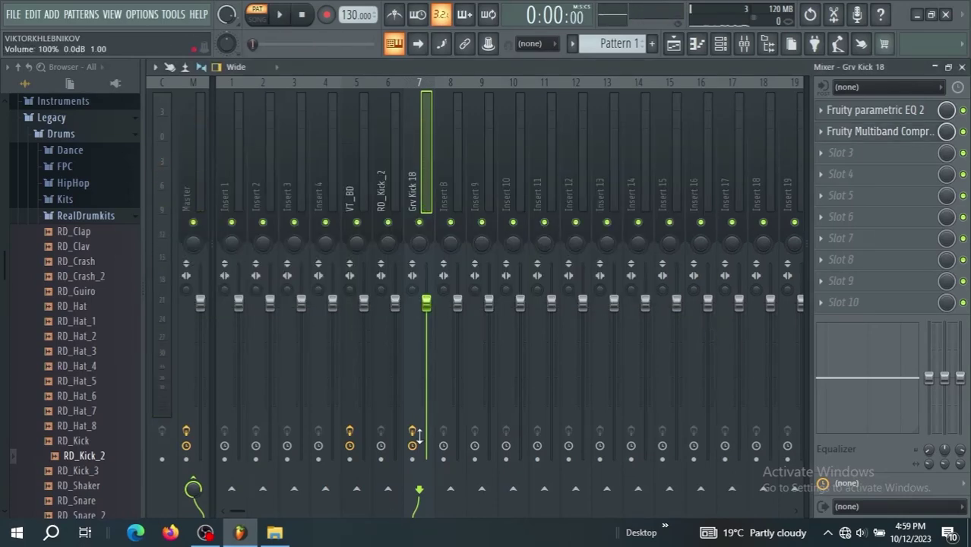
Play the pattern with all effects on the Grv Kick 18 mixer track bypassed and enabled to compare the unmixed and mixed kick.
key(space)
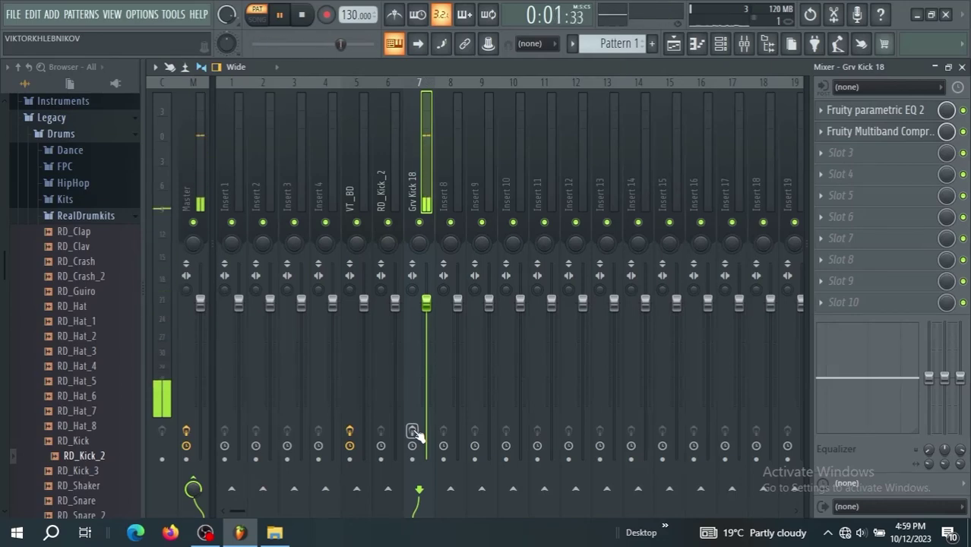
key(space)
key(space)
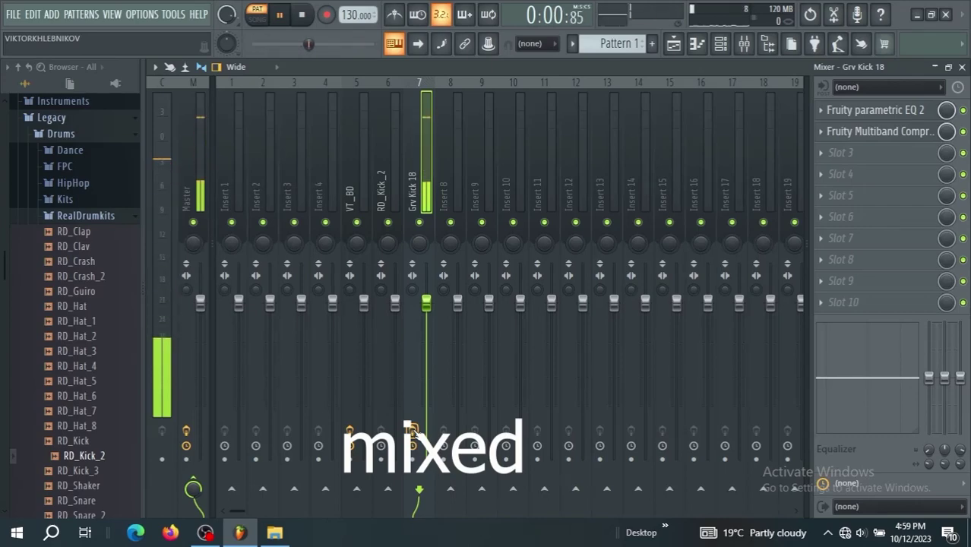
key(space)
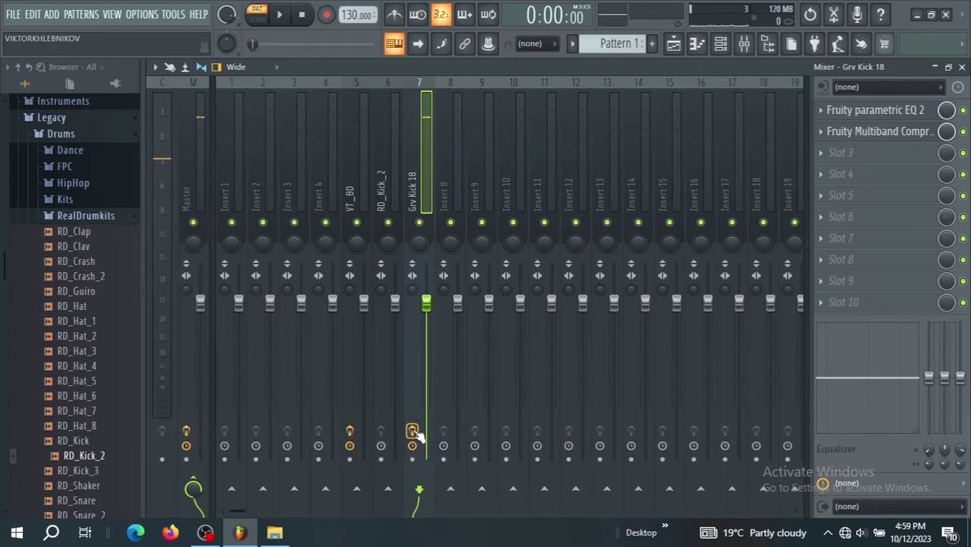